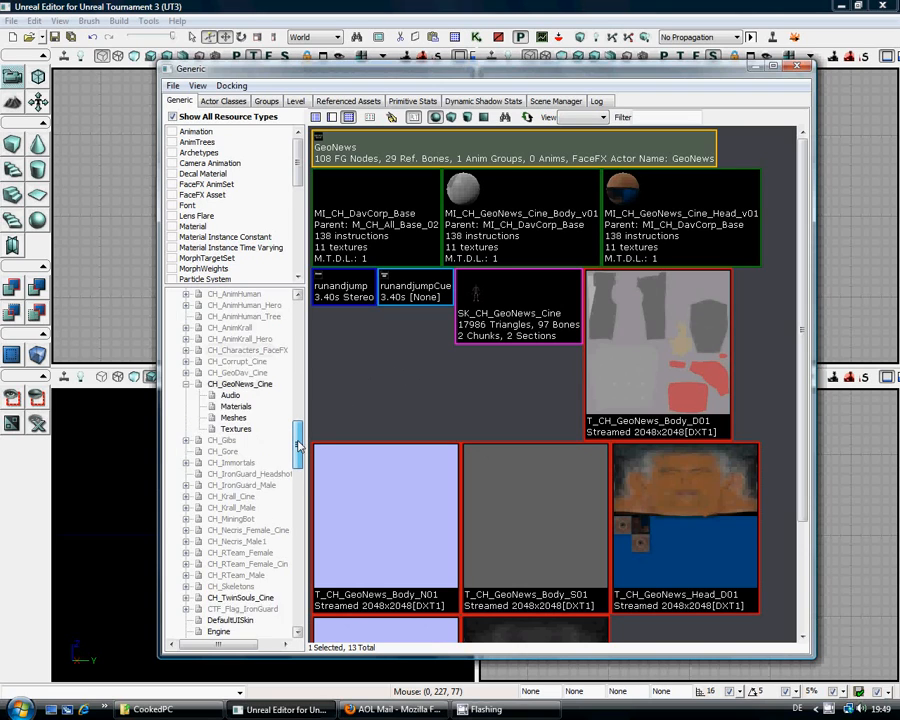
# Open the GeoNews FaceFX asset from the Meshes group of the CH_GeoNews_Cine package in FaceFX Studio.
pyautogui.scroll(2, 297, 452)
pyautogui.click(233, 452)
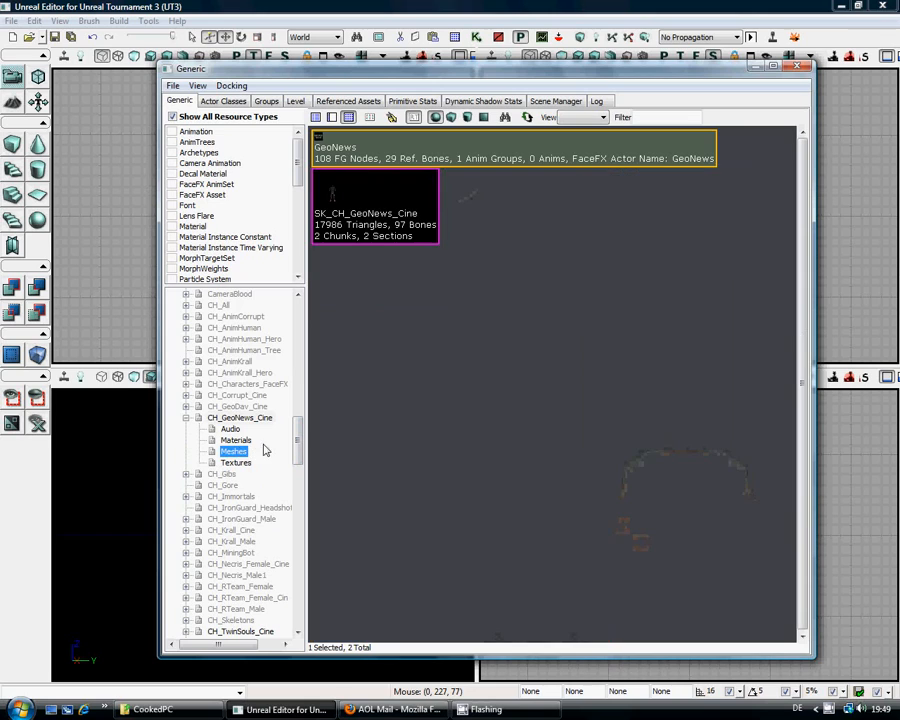
pyautogui.click(400, 415)
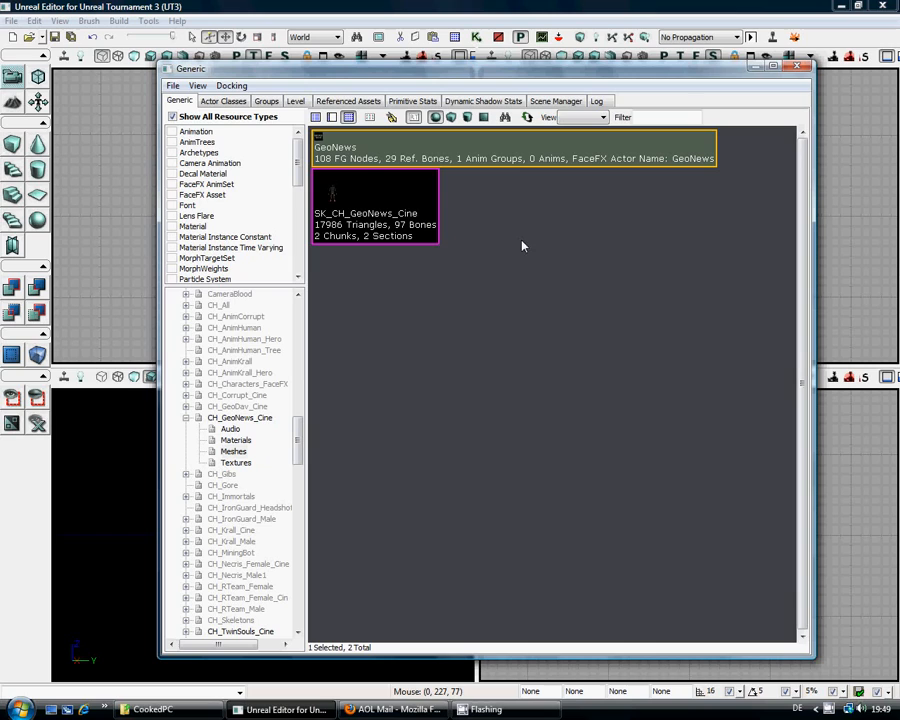
pyautogui.doubleClick(472, 156)
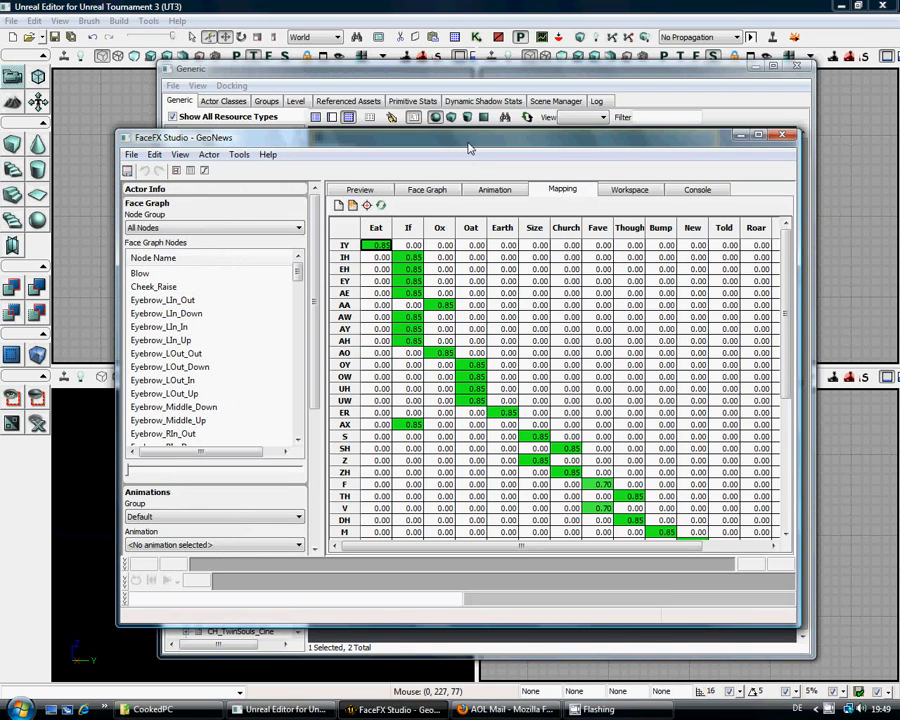
# Enlarge and reposition the FaceFX Studio window so that all columns of the mapping table fit, through Cage.
pyautogui.moveTo(467, 147); pyautogui.dragTo(404, 178)
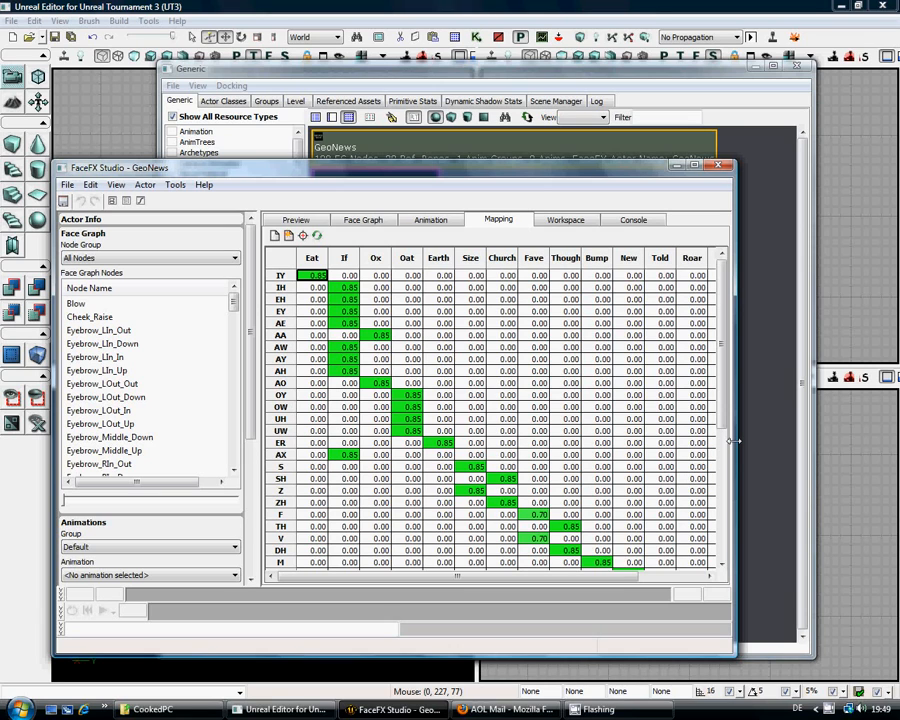
pyautogui.moveTo(734, 440); pyautogui.dragTo(850, 435)
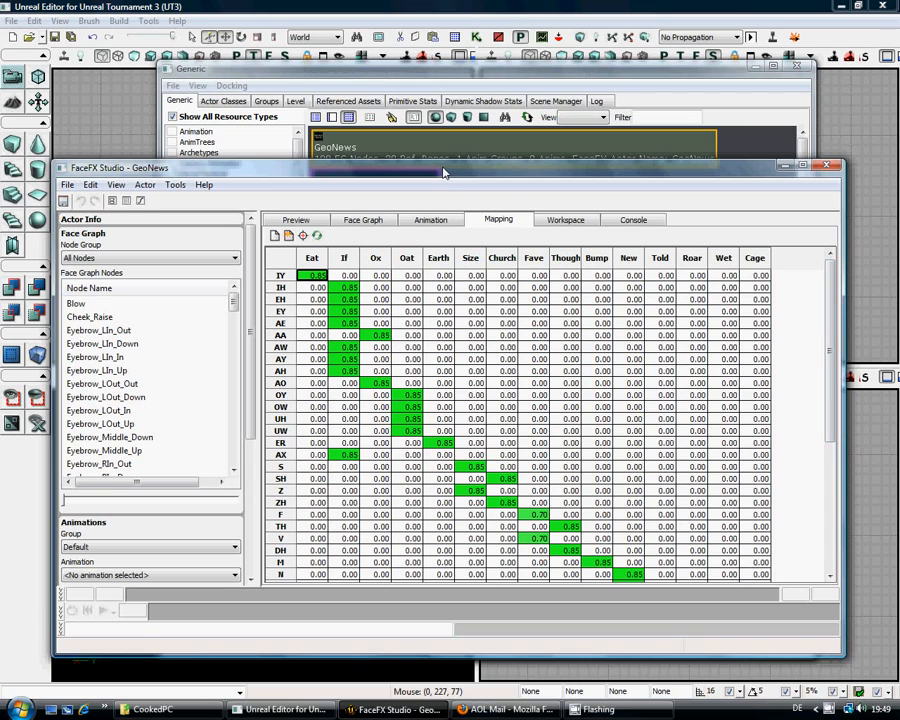
pyautogui.moveTo(438, 172); pyautogui.dragTo(432, 115)
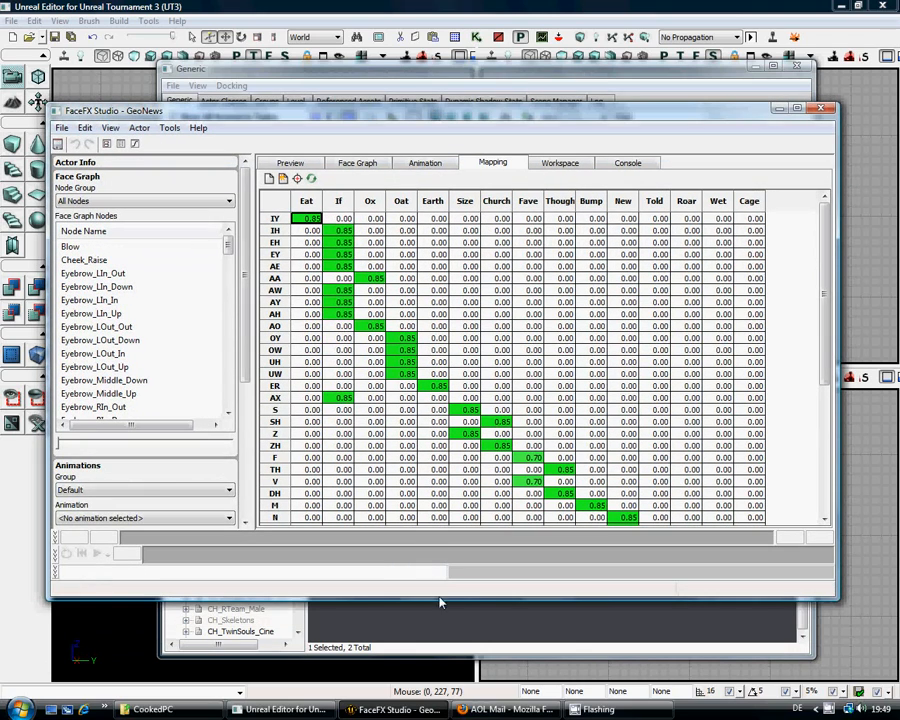
pyautogui.moveTo(440, 597); pyautogui.dragTo(454, 676)
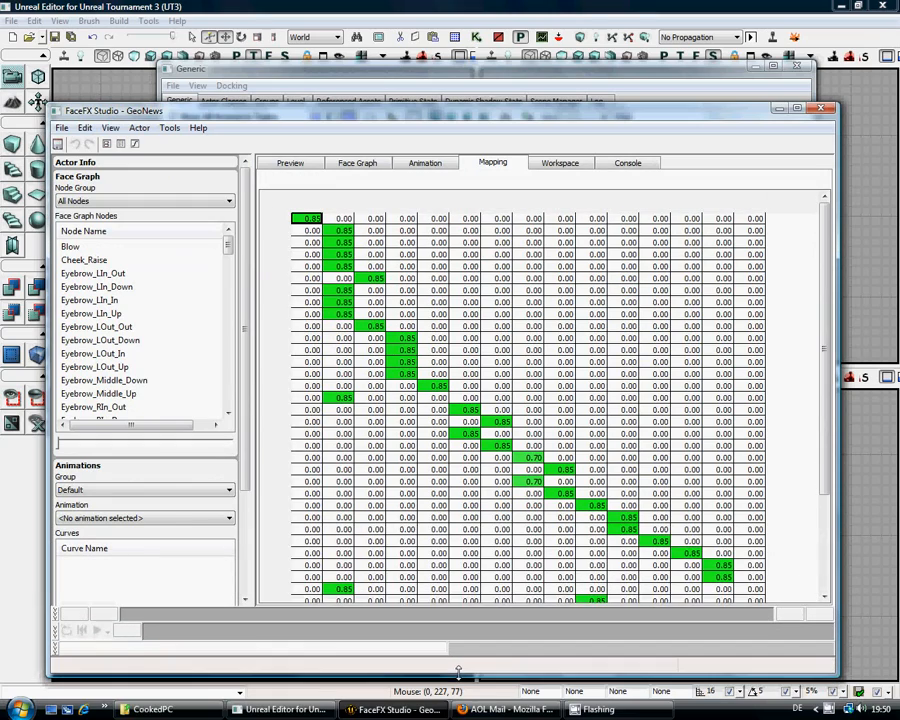
pyautogui.moveTo(401, 114); pyautogui.dragTo(418, 103)
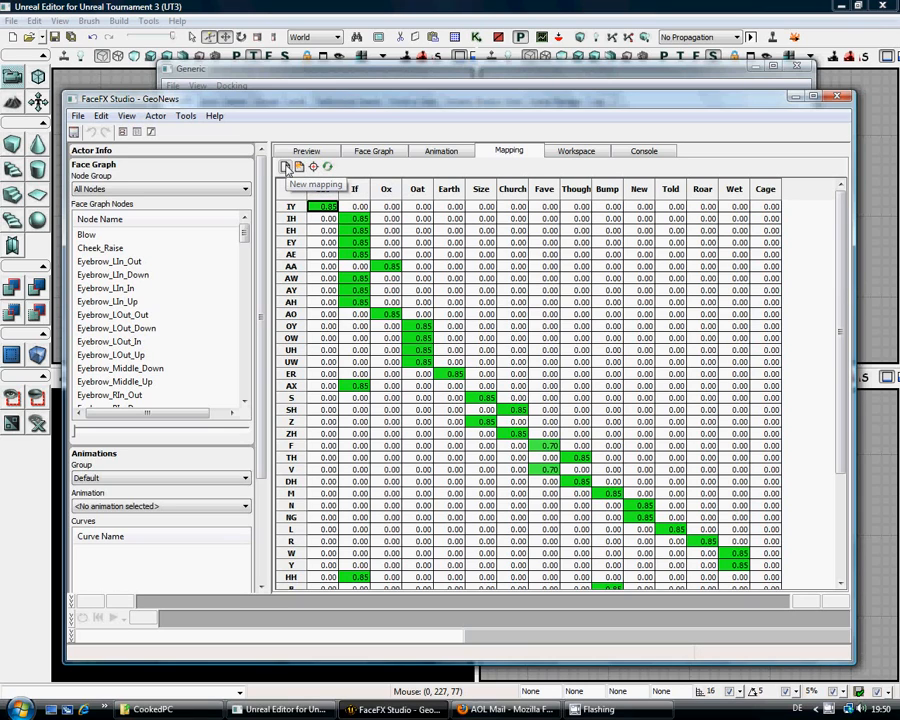
# Clear the phoneme mapping, replace it with the default mapping, and check the mouth nodes among the Face Graph nodes.
pyautogui.click(285, 166)
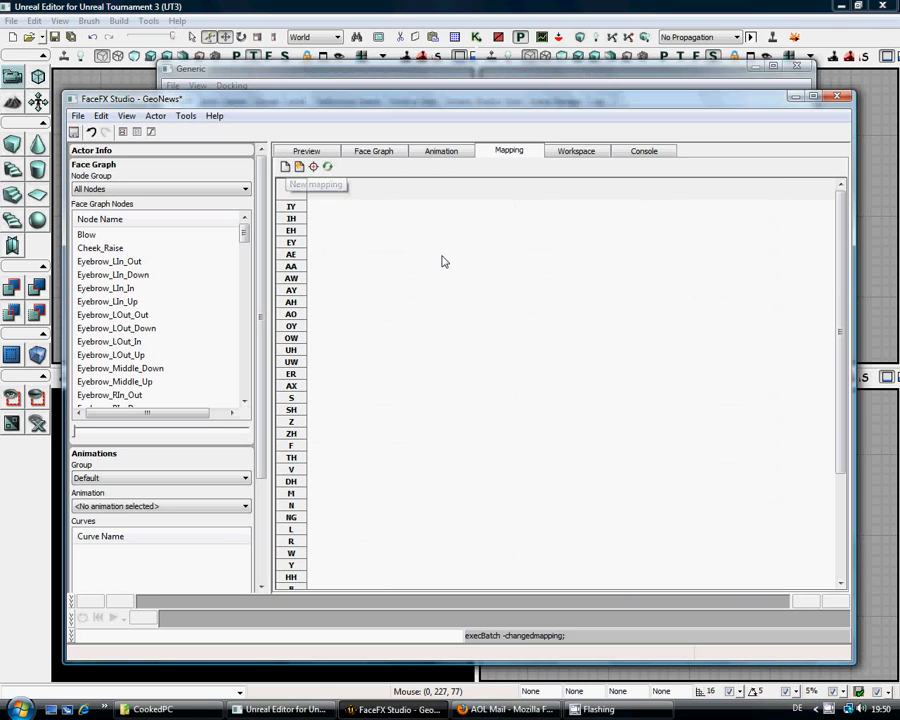
pyautogui.click(299, 167)
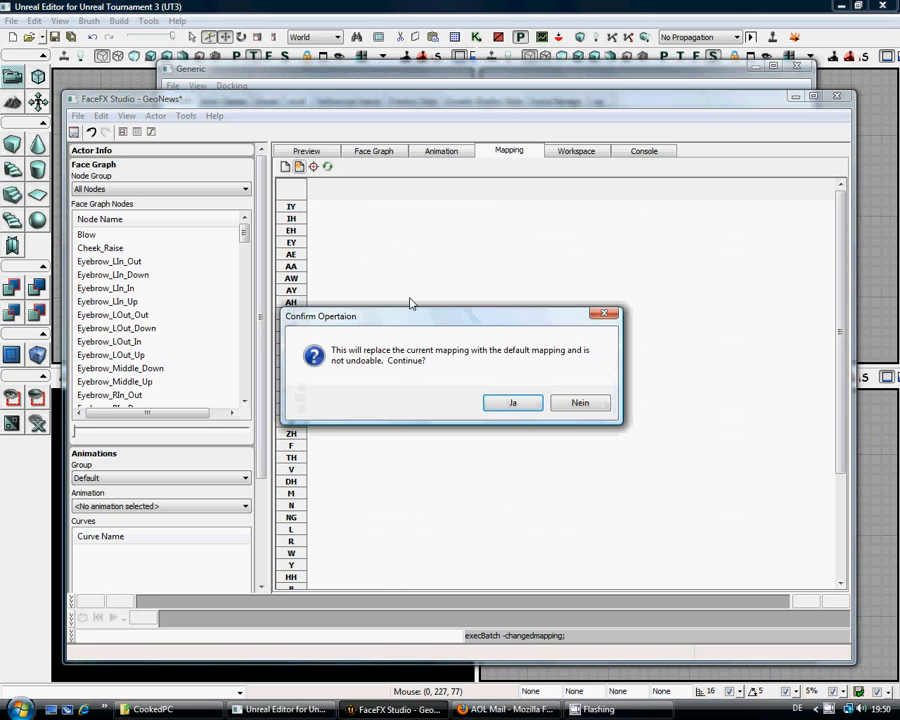
pyautogui.click(531, 409)
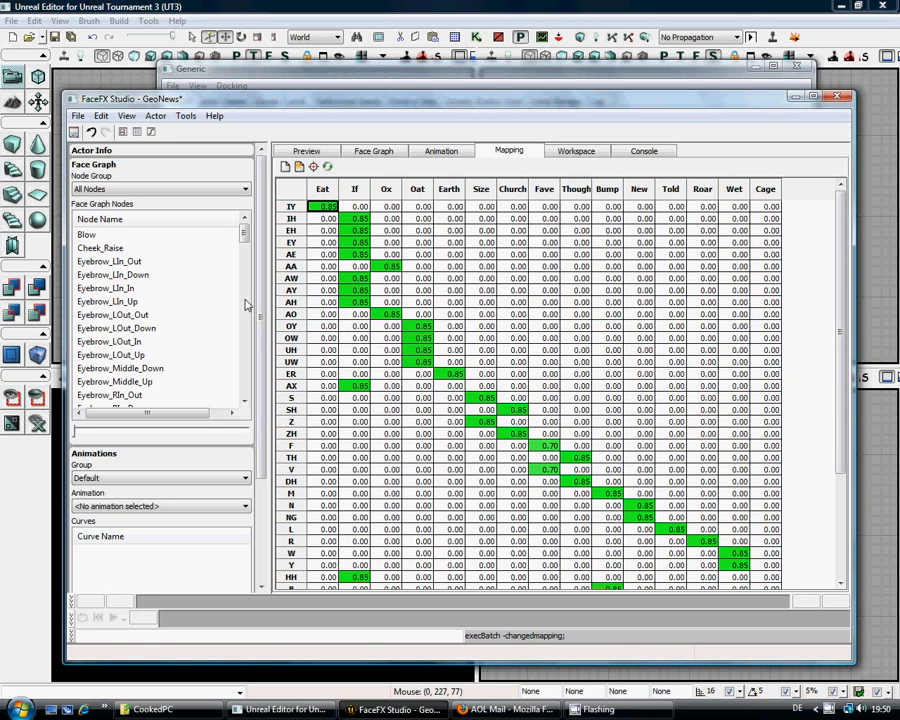
pyautogui.moveTo(247, 240); pyautogui.dragTo(244, 335)
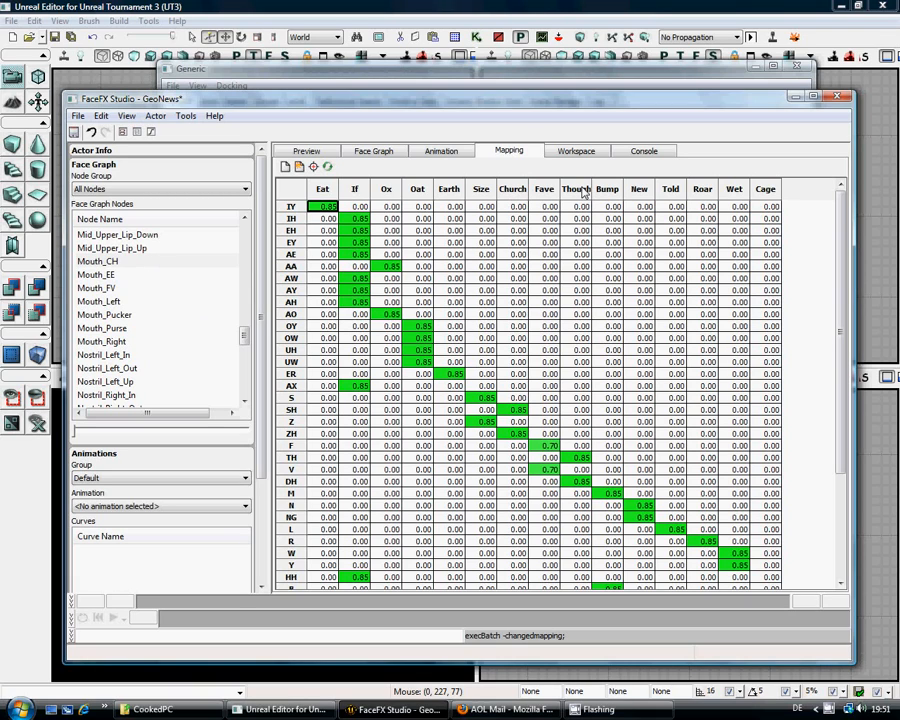
# Start a new empty mapping, add Mouth_CH as a target node and widen its column to fit the name.
pyautogui.click(285, 167)
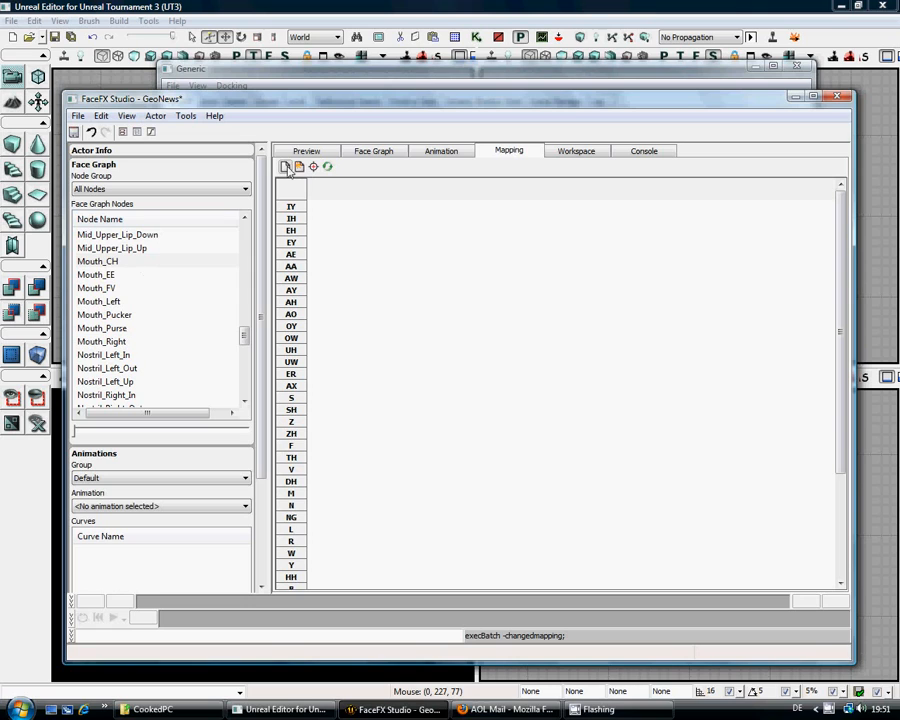
pyautogui.click(313, 166)
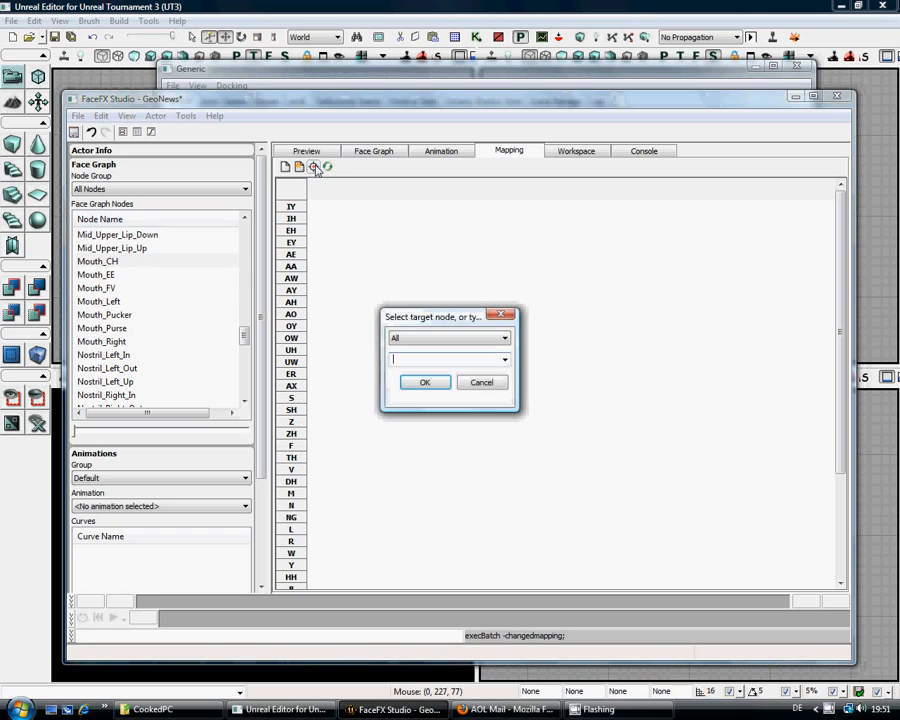
pyautogui.click(505, 360)
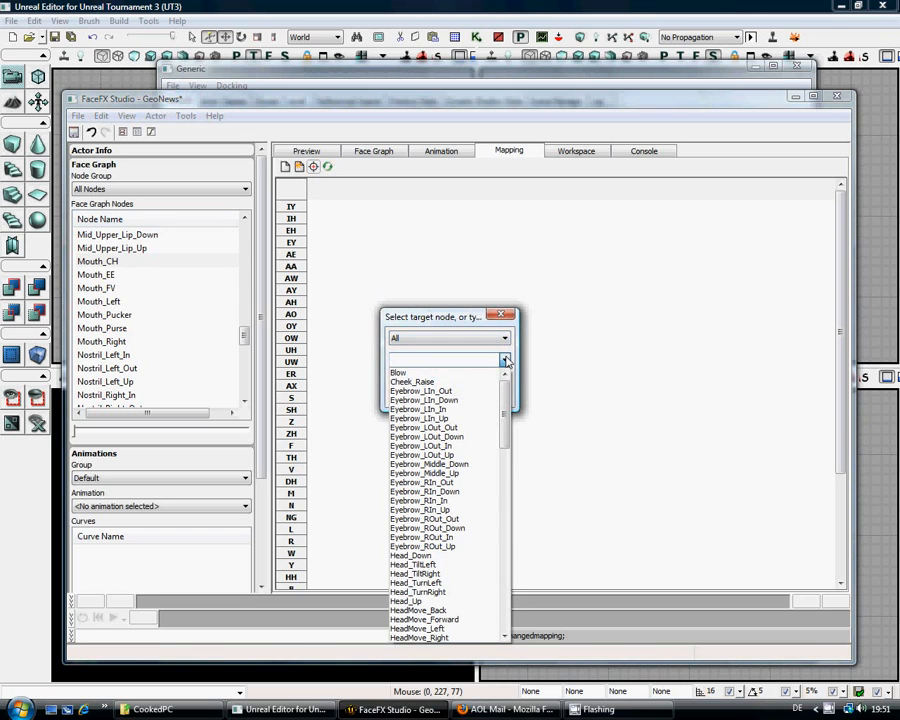
pyautogui.moveTo(504, 418); pyautogui.dragTo(508, 540)
pyautogui.click(458, 533)
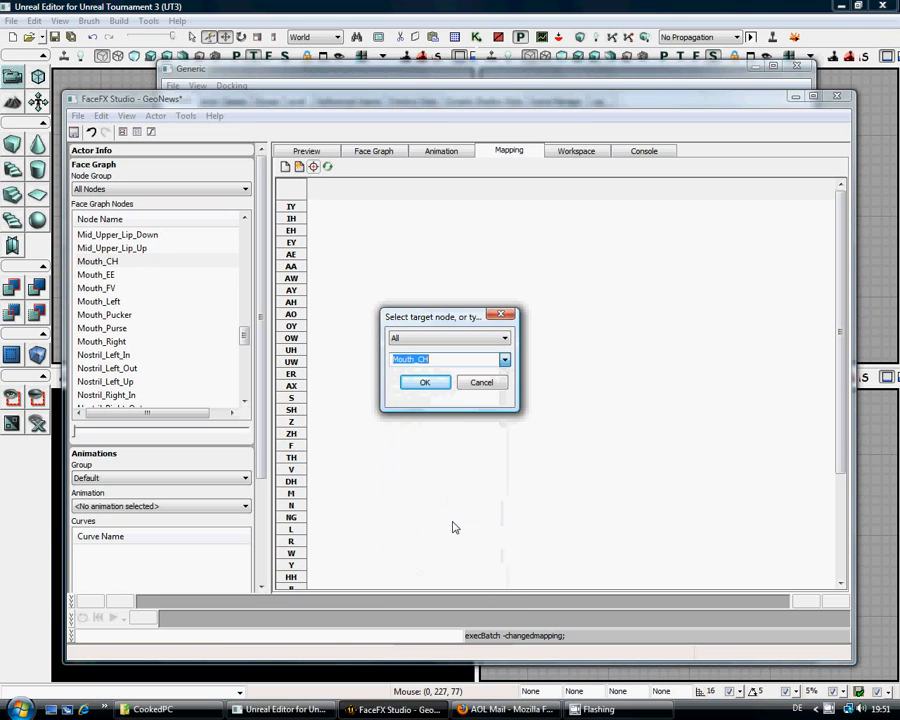
pyautogui.click(422, 386)
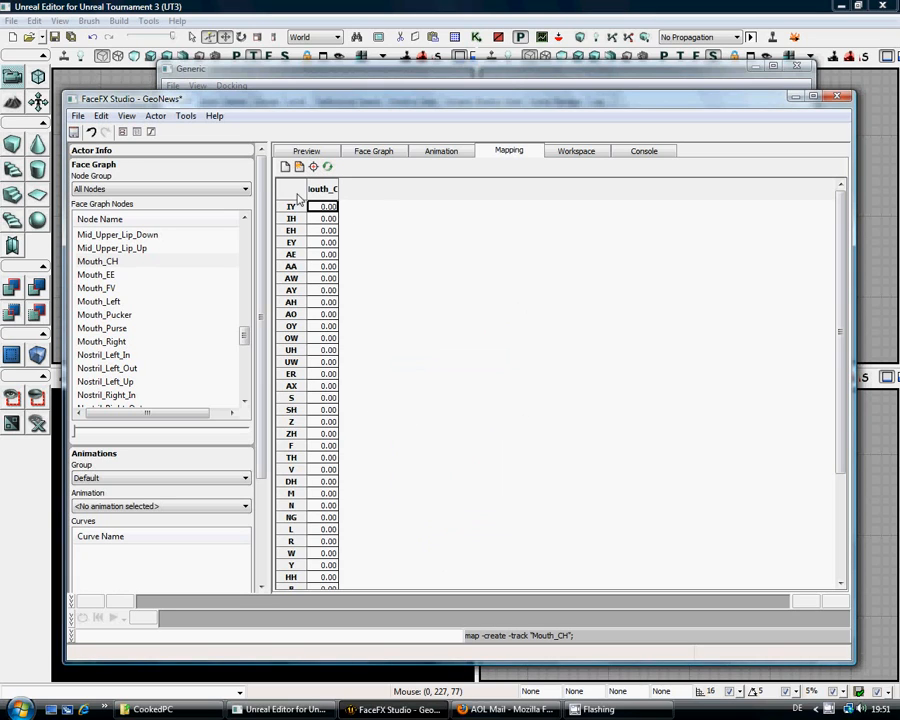
pyautogui.moveTo(339, 187); pyautogui.dragTo(362, 183)
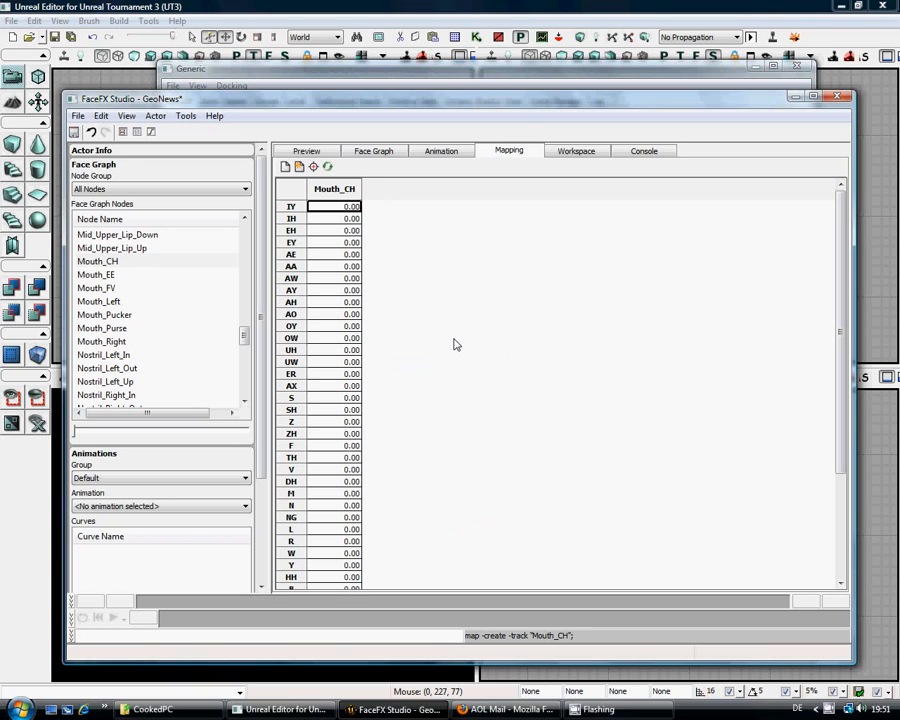
# Create a new empty phoneme mapping and put Workspace_1 into edit mode.
pyautogui.click(285, 167)
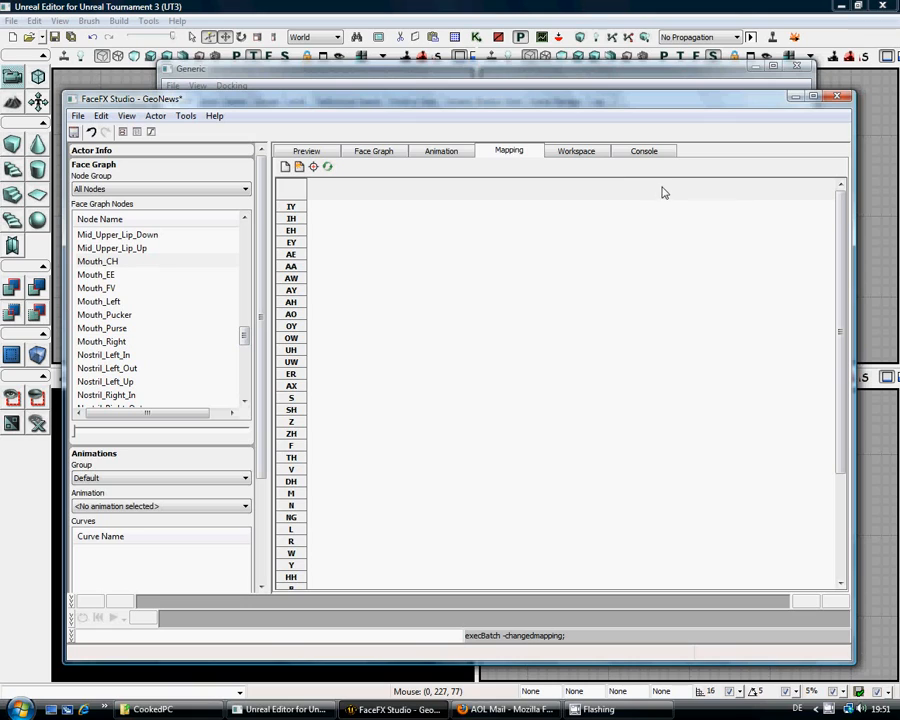
pyautogui.click(578, 154)
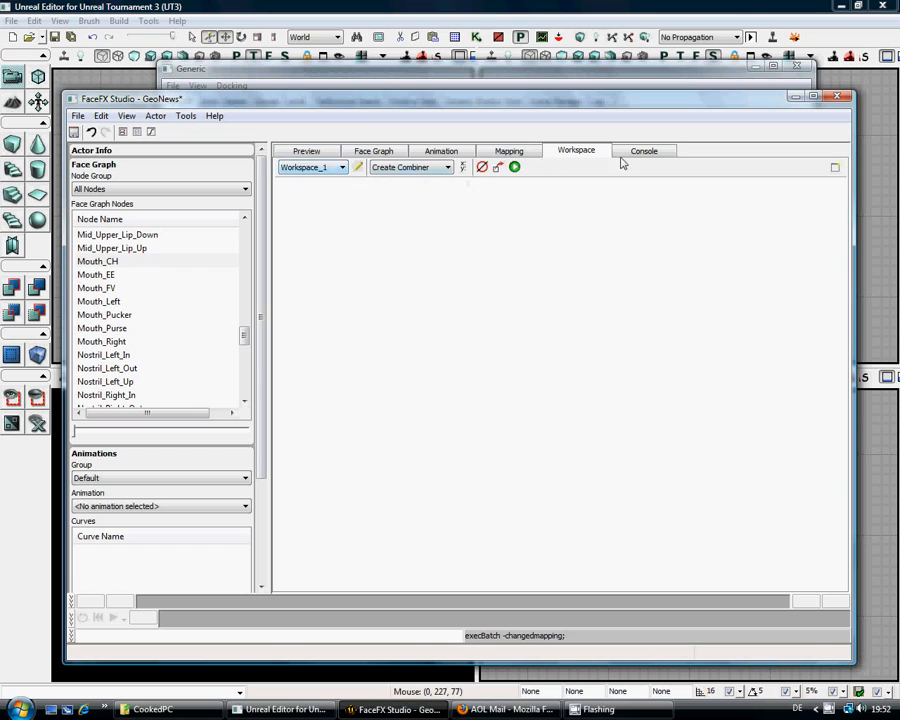
pyautogui.click(509, 151)
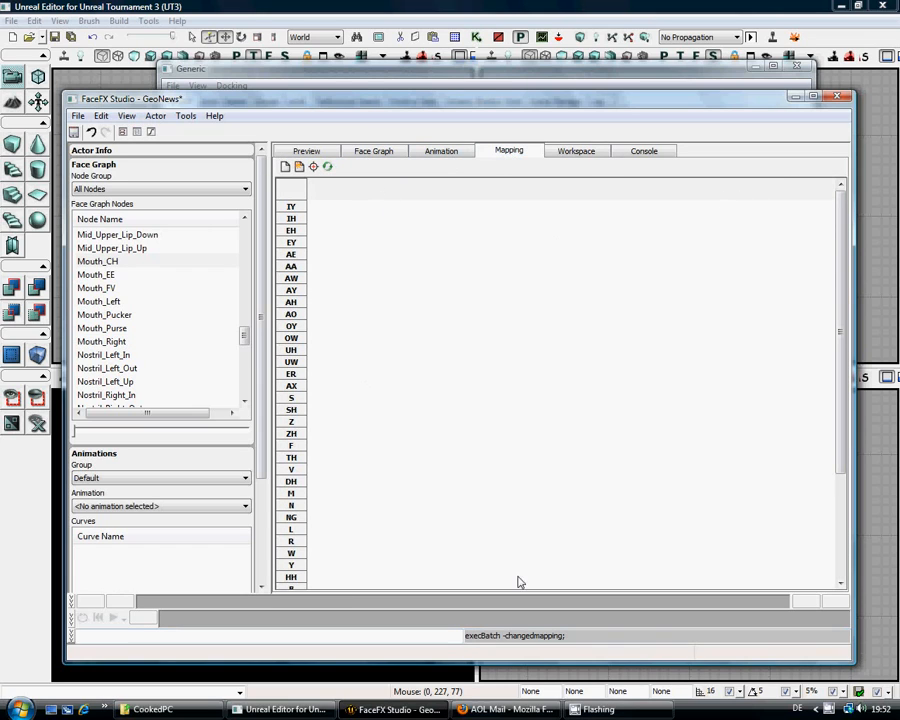
pyautogui.click(575, 152)
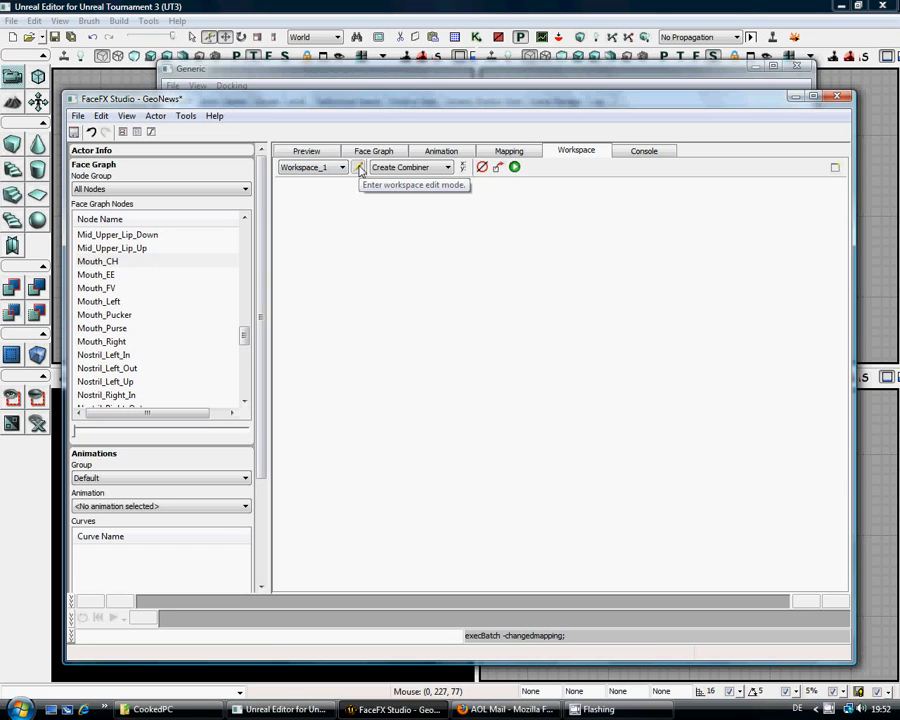
pyautogui.click(358, 167)
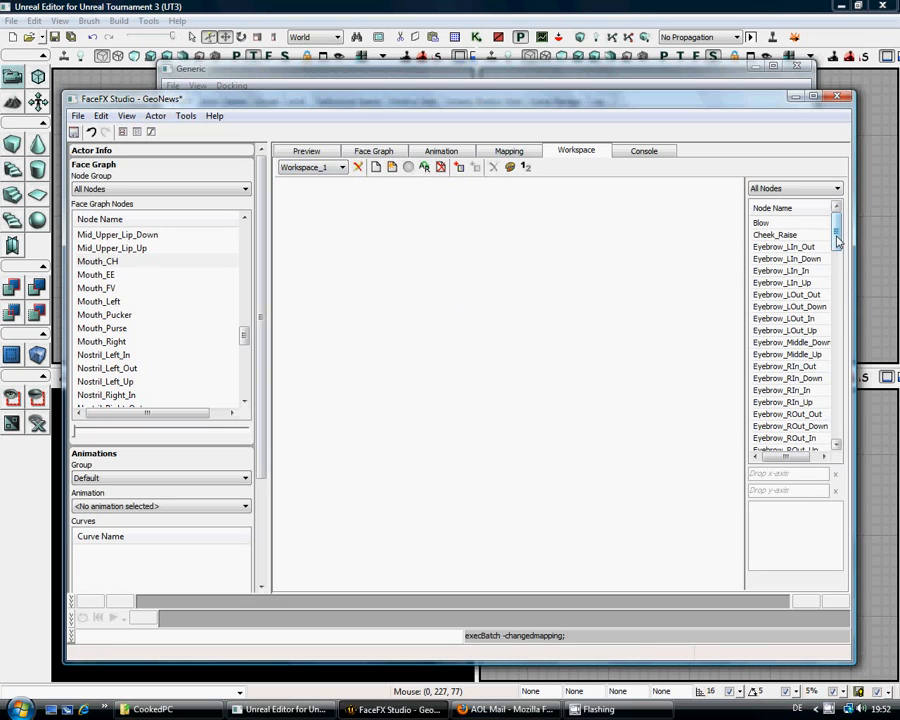
# Add sliders for the Blow, Mouth_CH, Mouth_EE and Mouth_FV nodes to Workspace_1, stacked in one column.
pyautogui.click(763, 224)
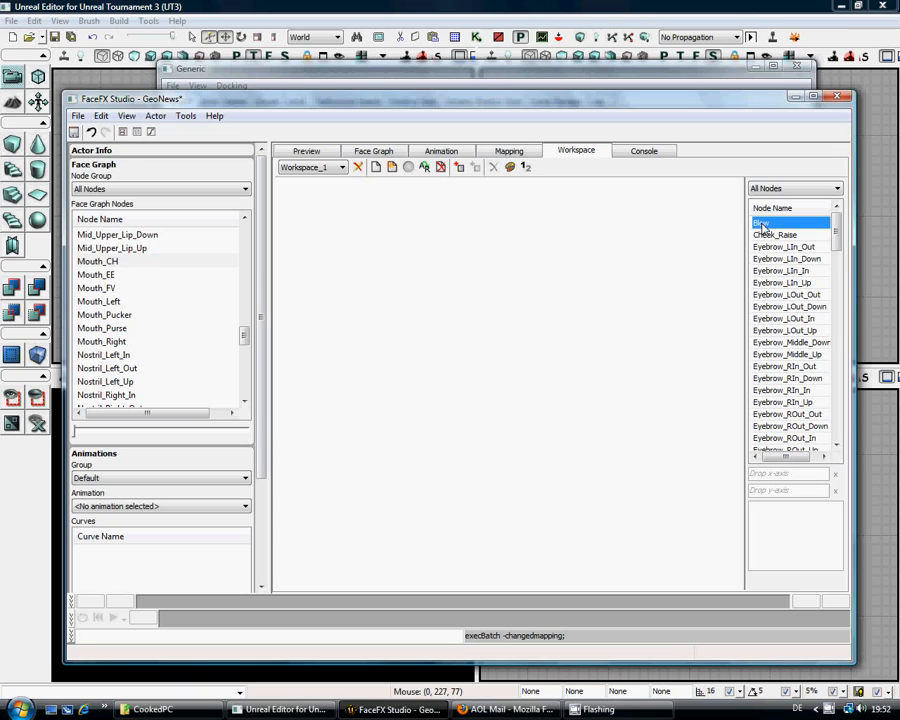
pyautogui.moveTo(763, 228); pyautogui.dragTo(518, 231)
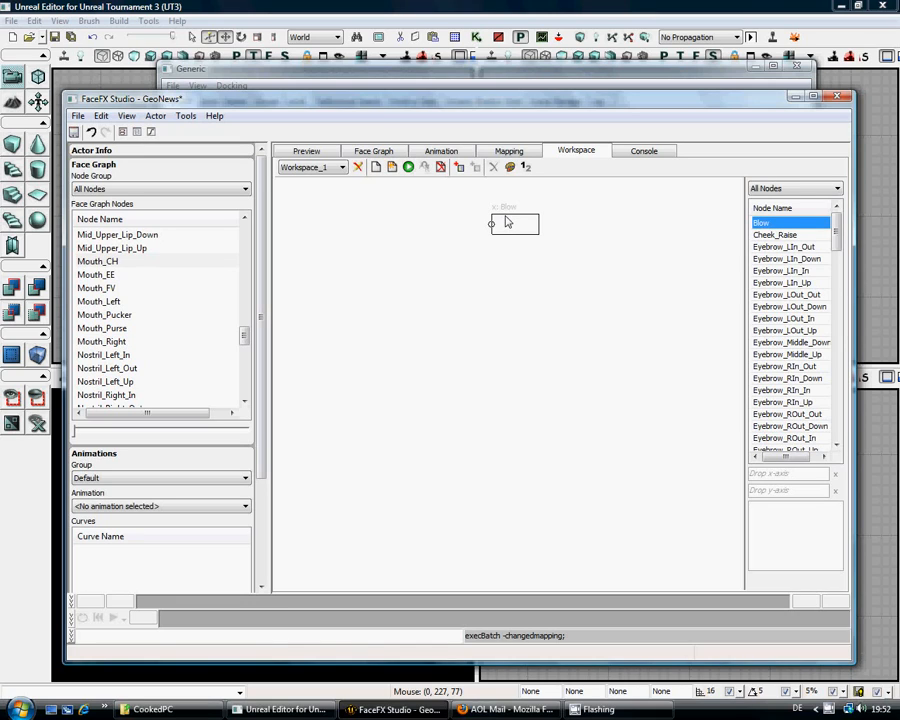
pyautogui.moveTo(836, 228); pyautogui.dragTo(835, 374)
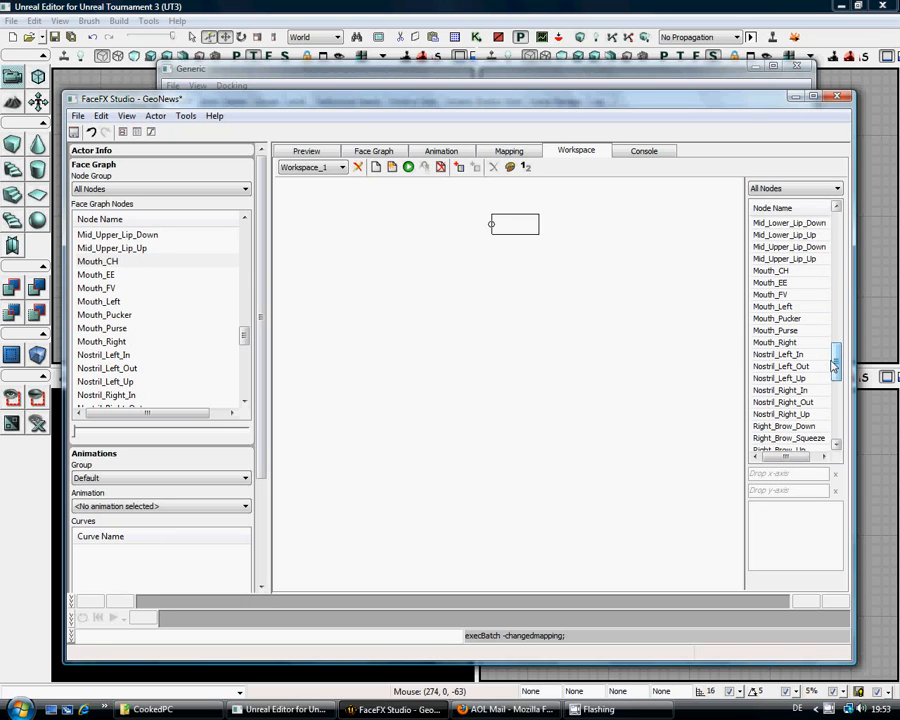
pyautogui.moveTo(772, 270); pyautogui.dragTo(518, 271)
pyautogui.moveTo(770, 283); pyautogui.dragTo(519, 314)
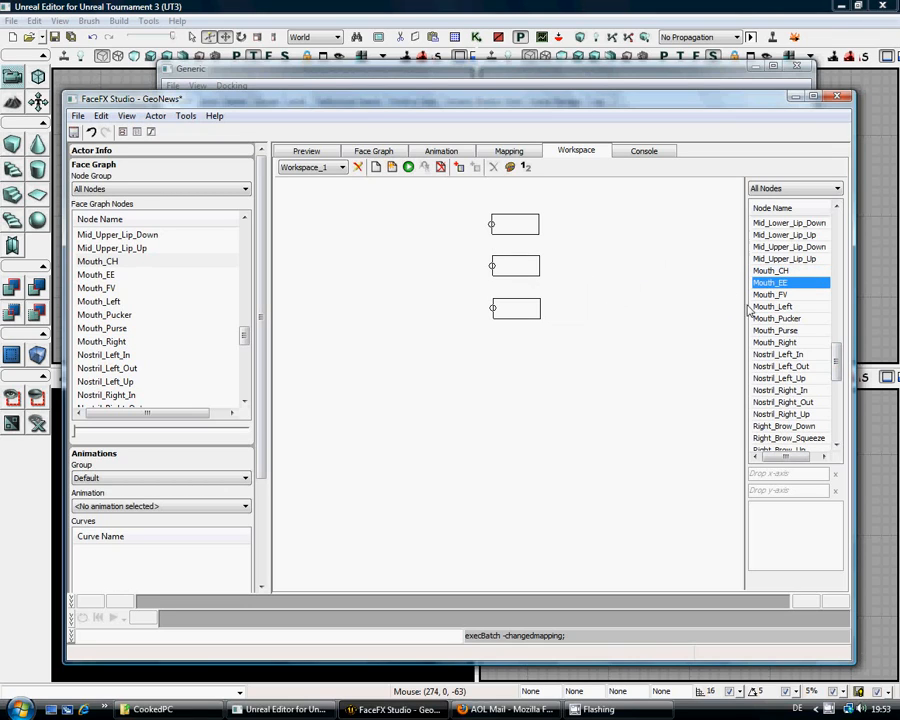
pyautogui.moveTo(767, 297); pyautogui.dragTo(519, 361)
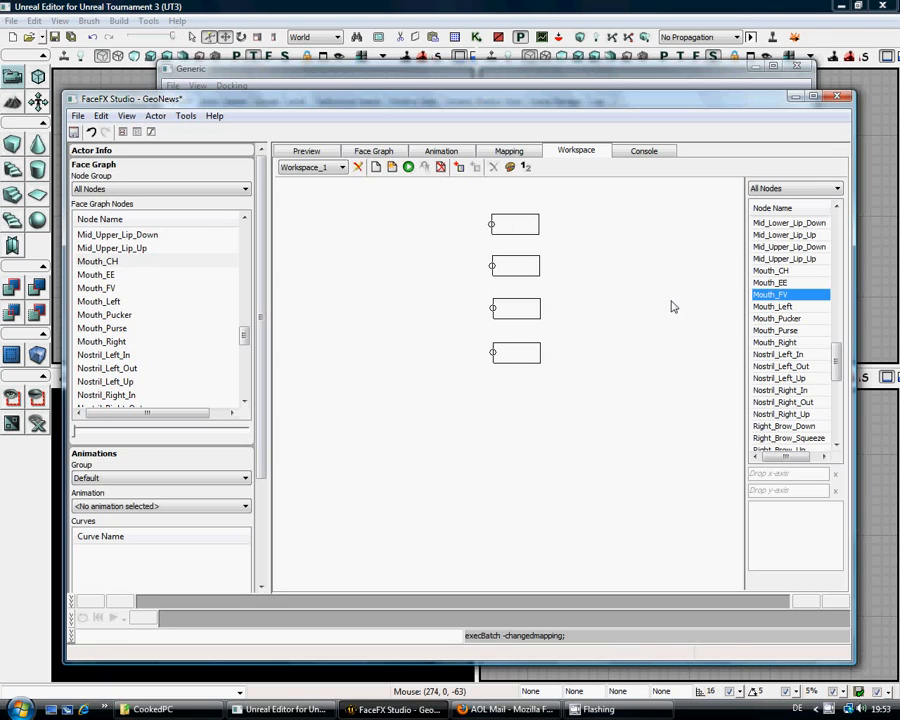
# Add Mouth_Left and Mouth_Right sliders near the column's lower end, and Mouth_Pucker and Mouth_Purse sliders beneath the Mouth_FV slider.
pyautogui.moveTo(771, 310); pyautogui.dragTo(523, 491)
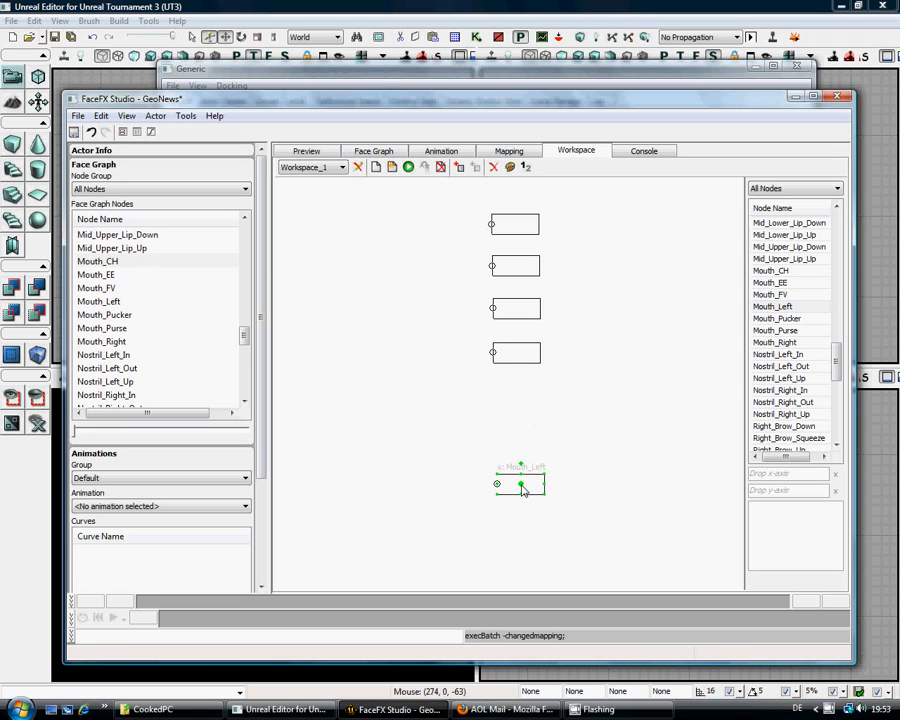
pyautogui.moveTo(770, 348); pyautogui.dragTo(524, 526)
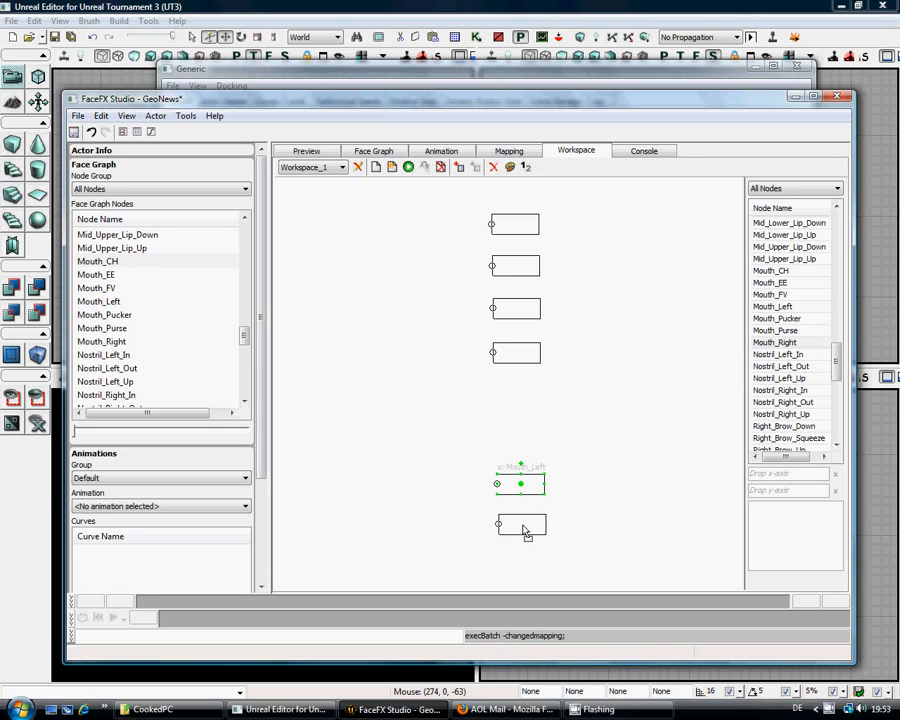
pyautogui.click(536, 466)
pyautogui.moveTo(771, 320); pyautogui.dragTo(519, 398)
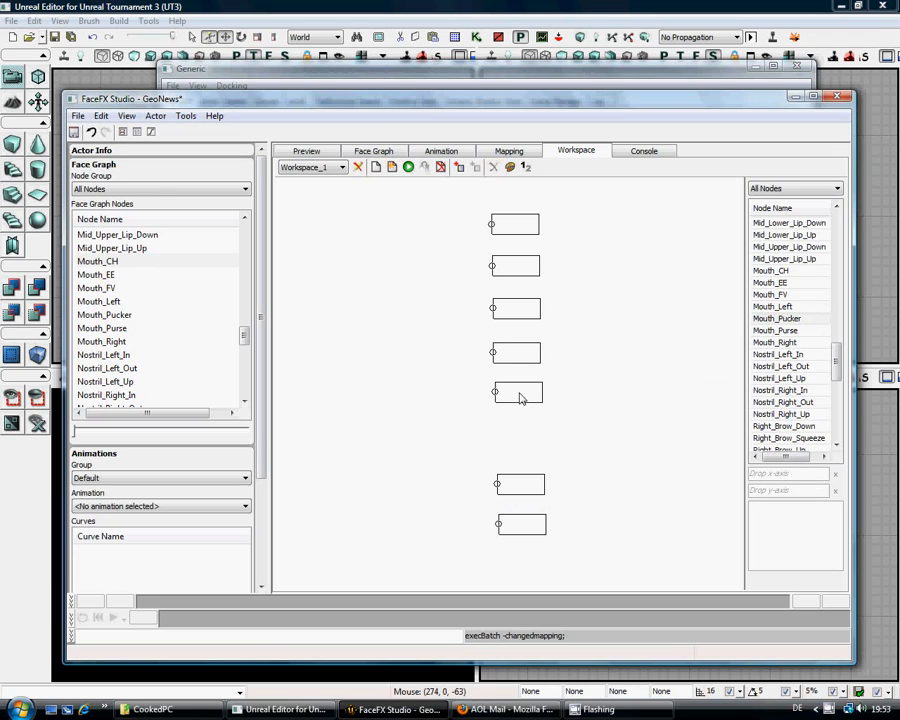
pyautogui.moveTo(775, 330); pyautogui.dragTo(516, 432)
# Add sliders for the Tongue_Out and Tongue_Up nodes in a second column beside the mouth sliders.
pyautogui.moveTo(836, 365); pyautogui.dragTo(837, 423)
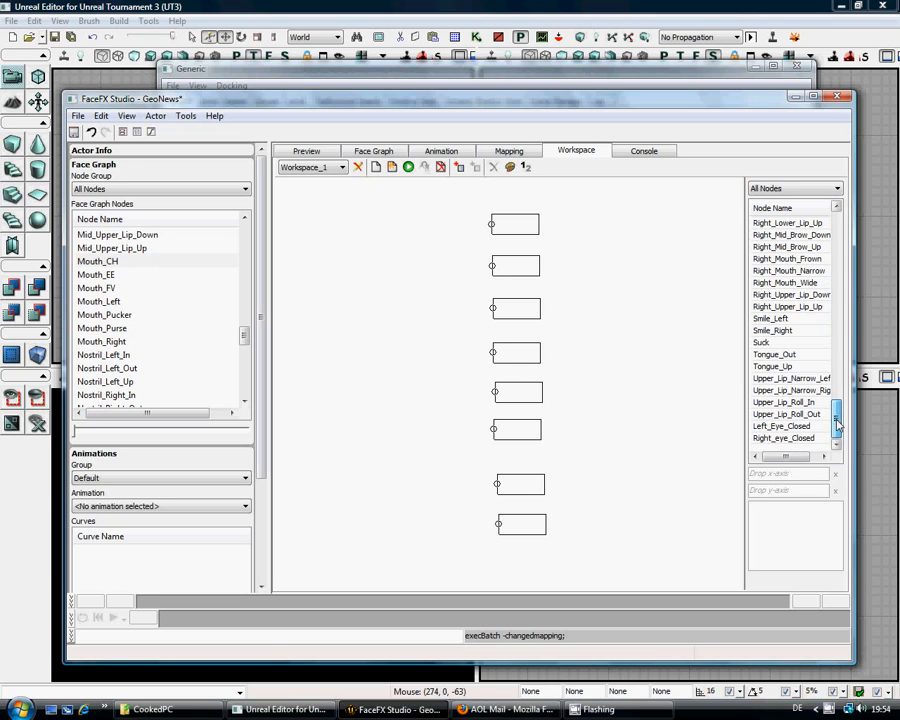
pyautogui.moveTo(772, 354); pyautogui.dragTo(627, 237)
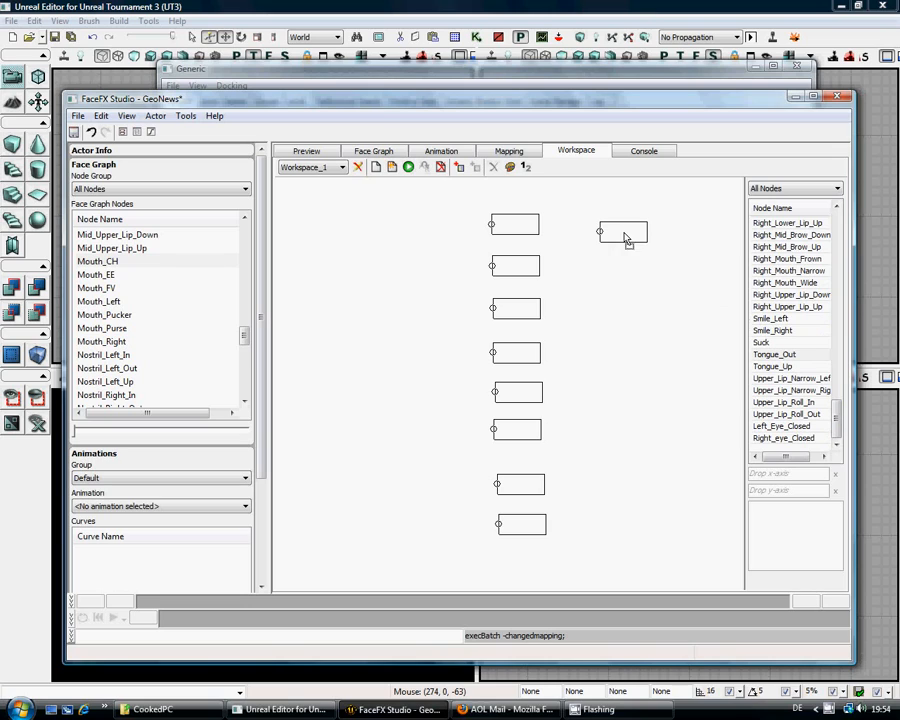
pyautogui.moveTo(783, 370); pyautogui.dragTo(627, 277)
pyautogui.moveTo(838, 425)
pyautogui.mouseDown()
pyautogui.moveTo(836, 400)
pyautogui.moveTo(836, 426)
pyautogui.mouseUp()
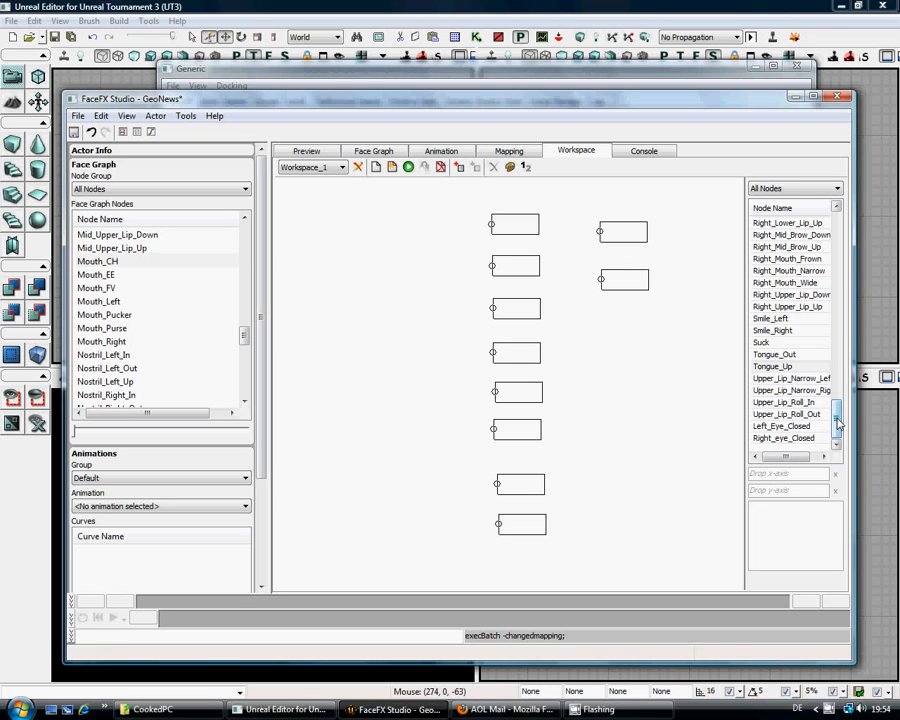
pyautogui.moveTo(839, 425)
pyautogui.mouseDown()
pyautogui.moveTo(838, 344)
pyautogui.moveTo(828, 417)
pyautogui.mouseUp()
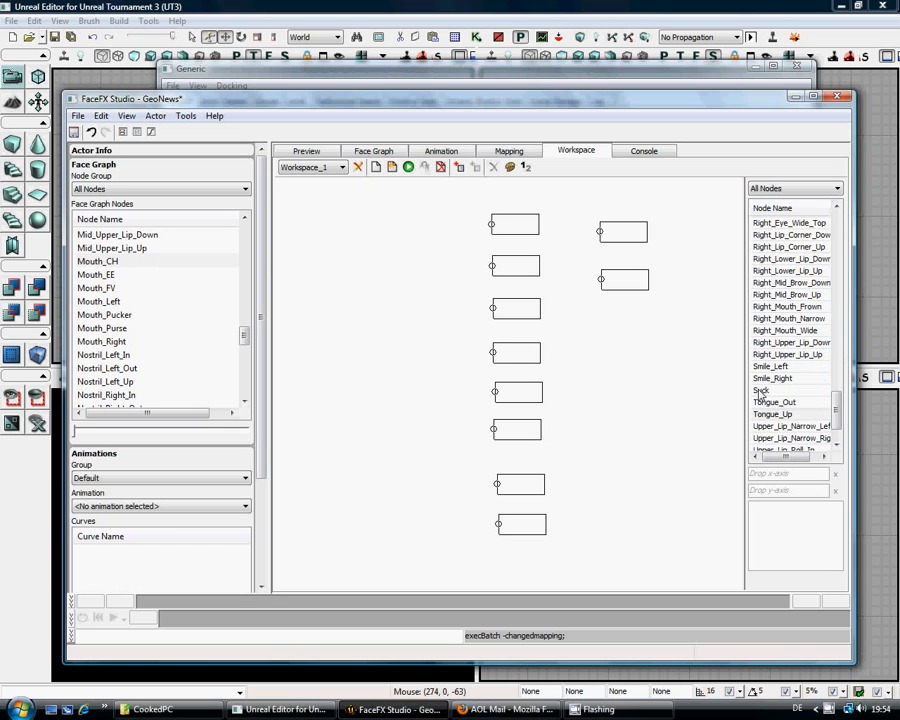
# Add a Suck slider beneath the Tongue_Up slider, and choose black as the workspace colour, adding it to the custom colours.
pyautogui.moveTo(760, 391); pyautogui.dragTo(625, 343)
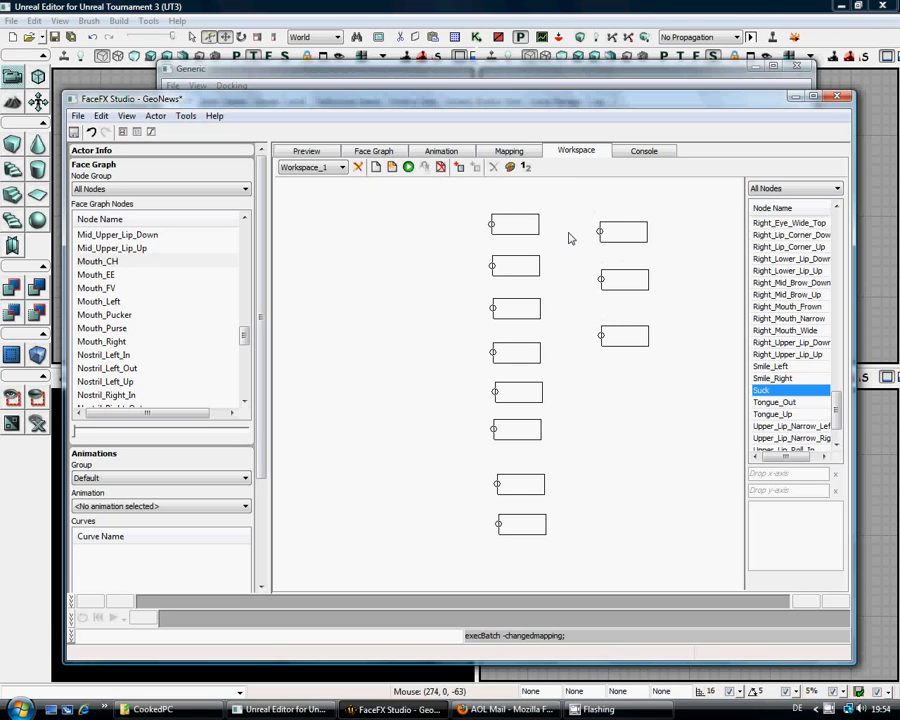
pyautogui.click(511, 169)
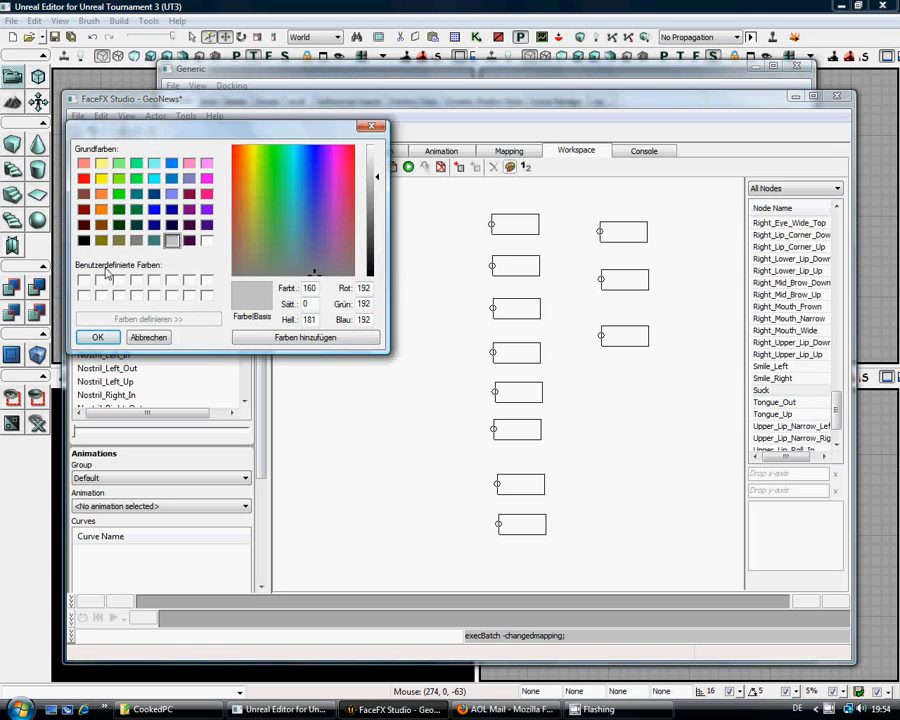
pyautogui.click(84, 241)
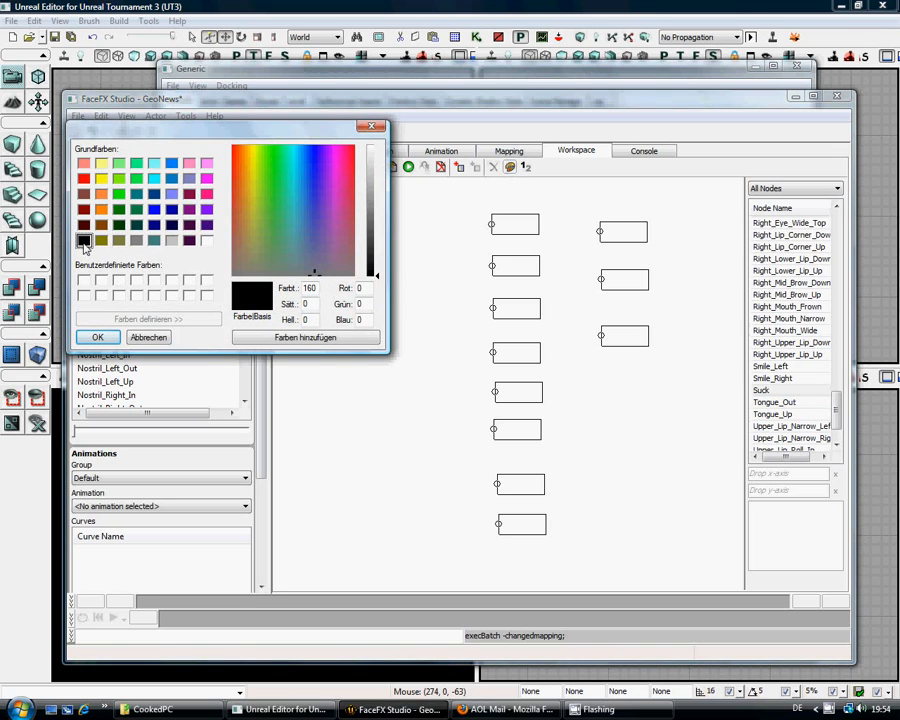
pyautogui.click(307, 339)
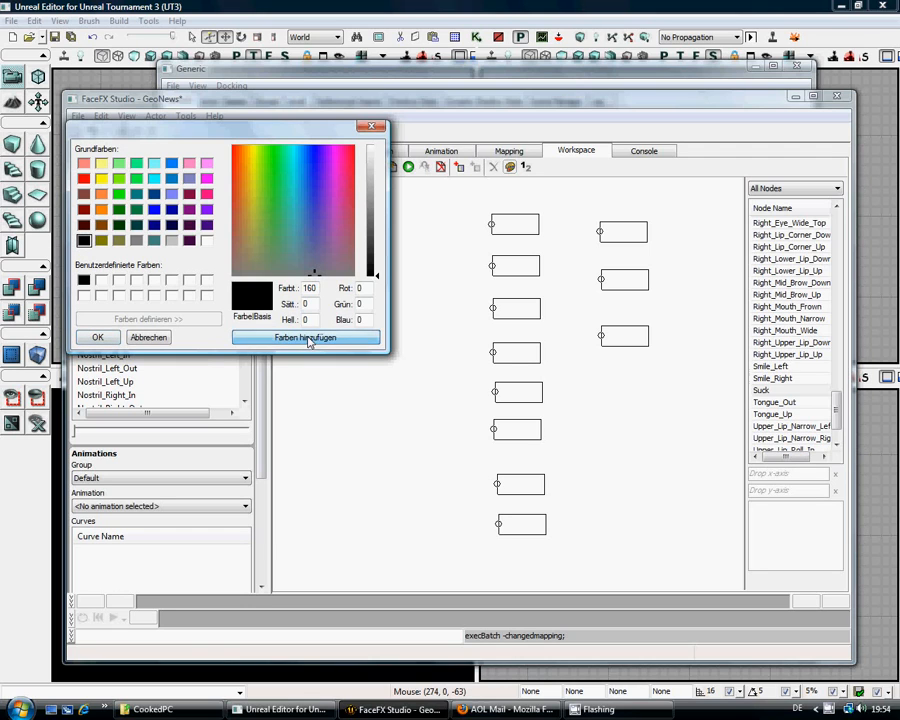
pyautogui.click(98, 338)
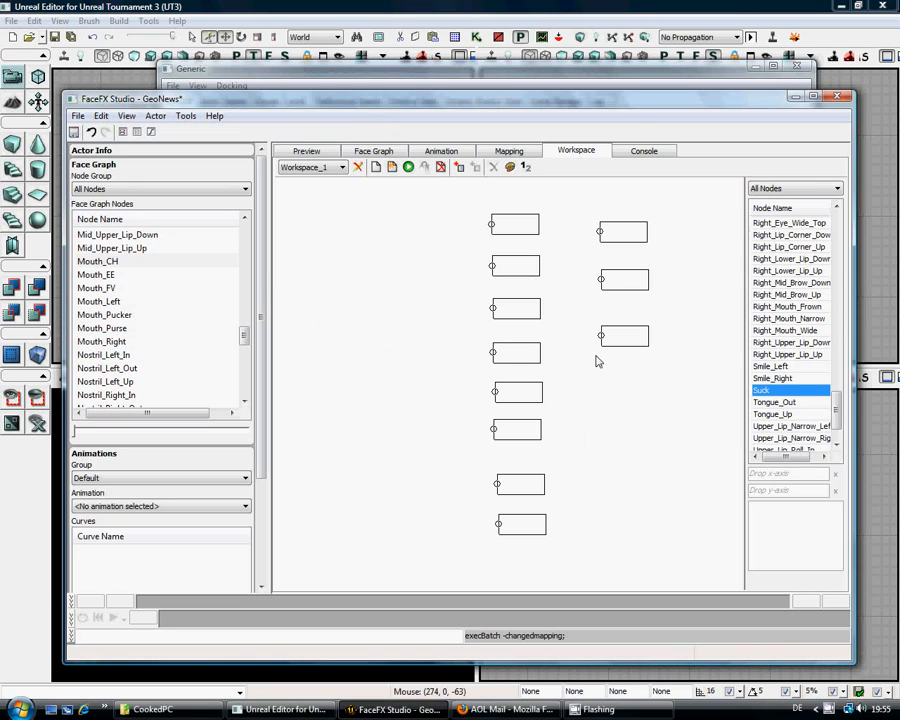
# Leave edit mode saving the changes to Workspace_1, and show the sliders' node names and values.
pyautogui.click(358, 168)
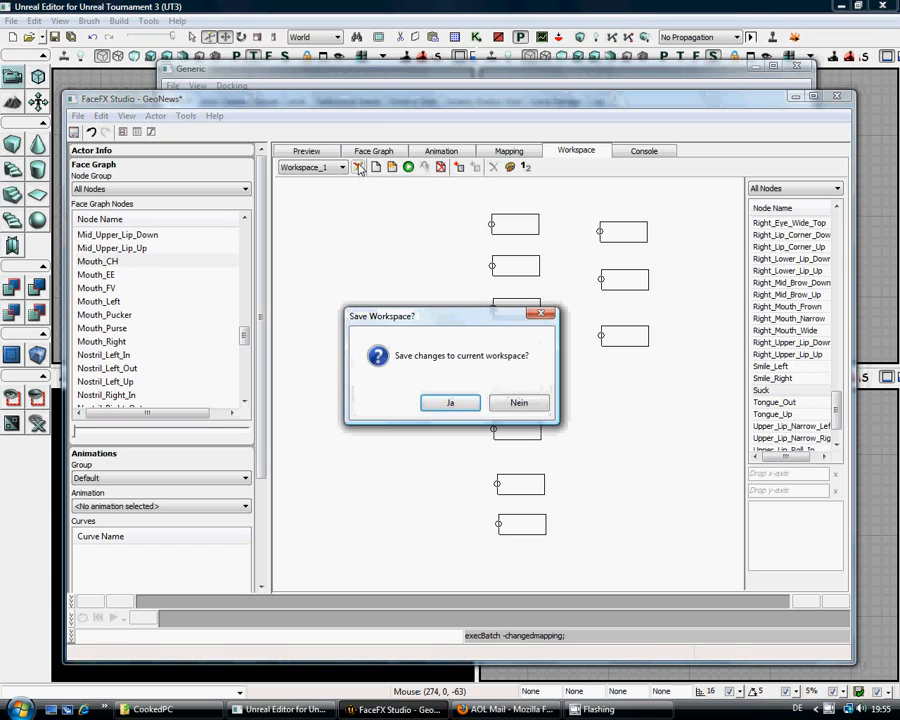
pyautogui.click(449, 404)
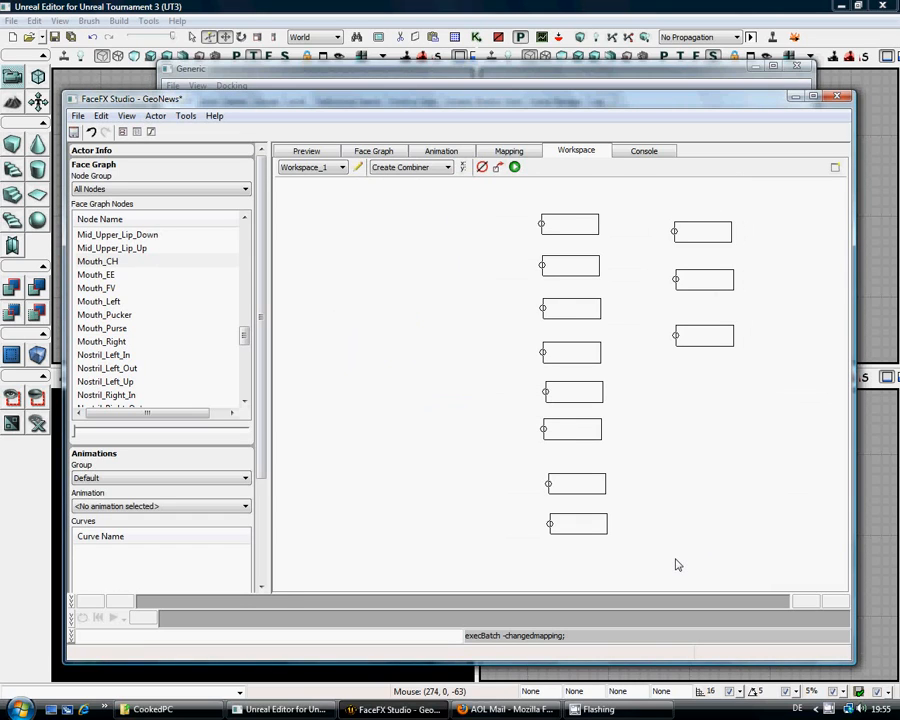
pyautogui.click(463, 167)
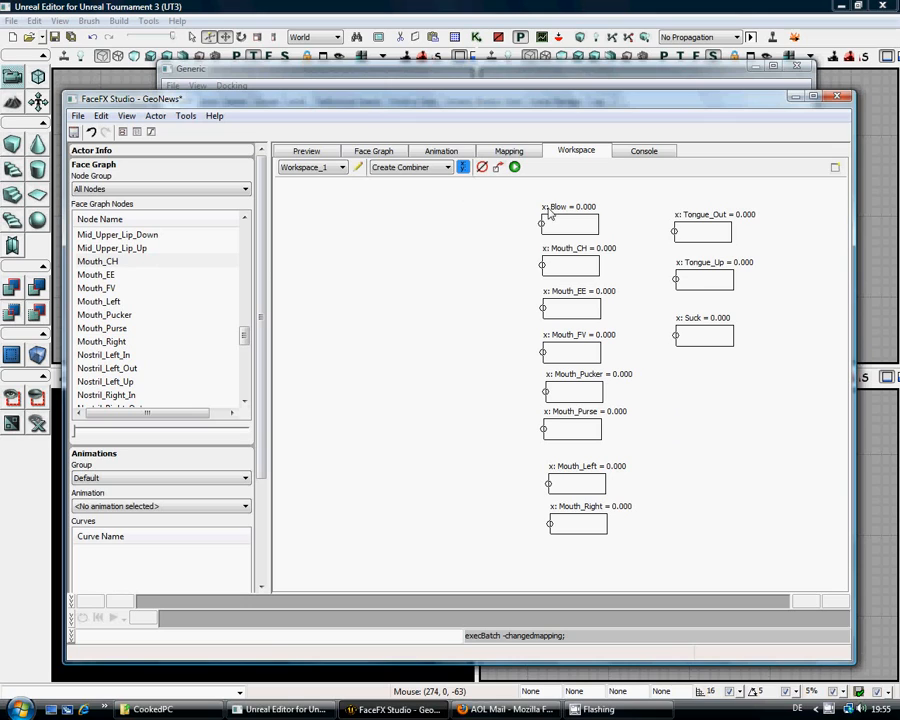
pyautogui.moveTo(545, 227)
pyautogui.mouseDown()
pyautogui.moveTo(605, 229)
pyautogui.moveTo(541, 225)
pyautogui.mouseUp()
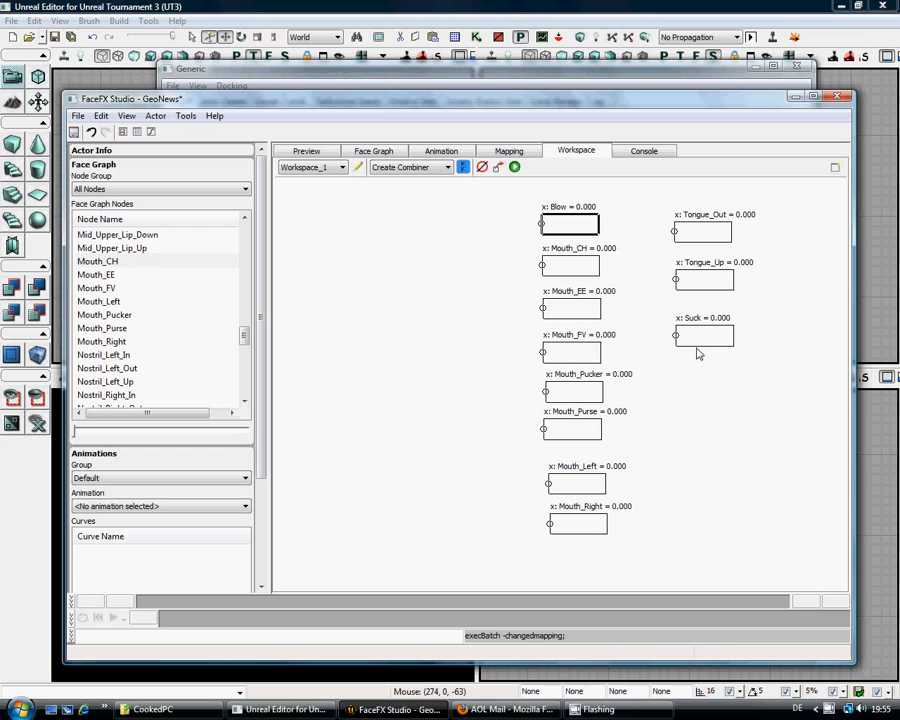
# Switch the workspace mode from Create Combiner to Visual Mapping.
pyautogui.click(502, 151)
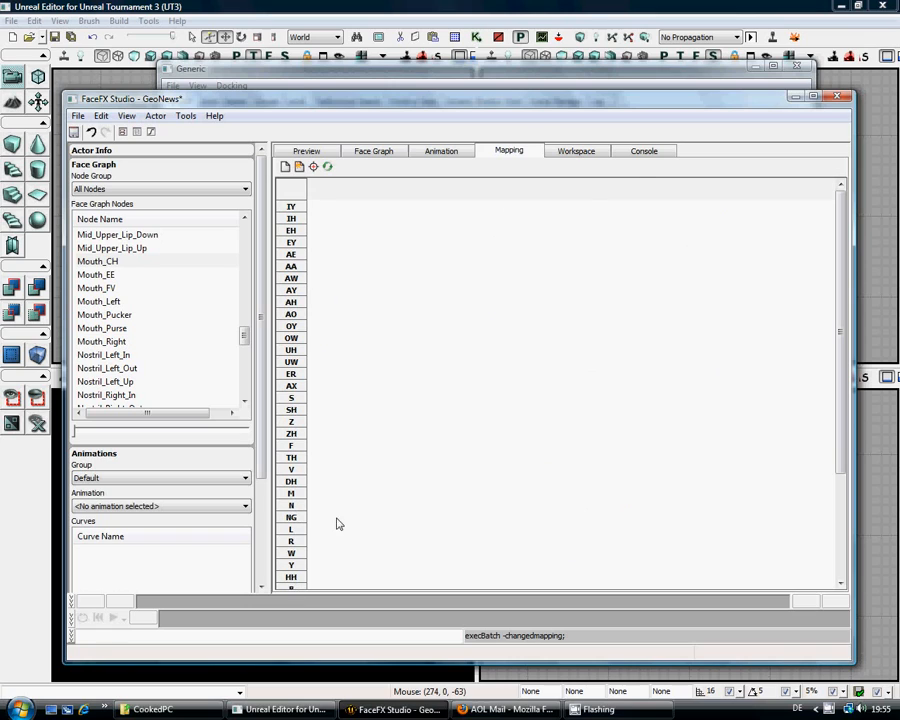
pyautogui.click(576, 153)
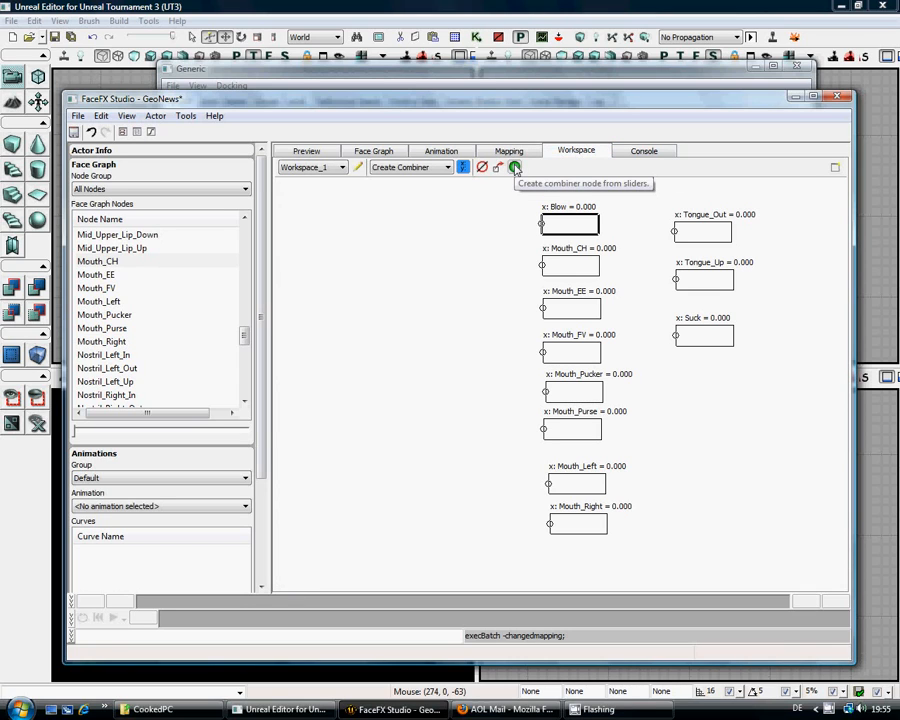
pyautogui.click(448, 168)
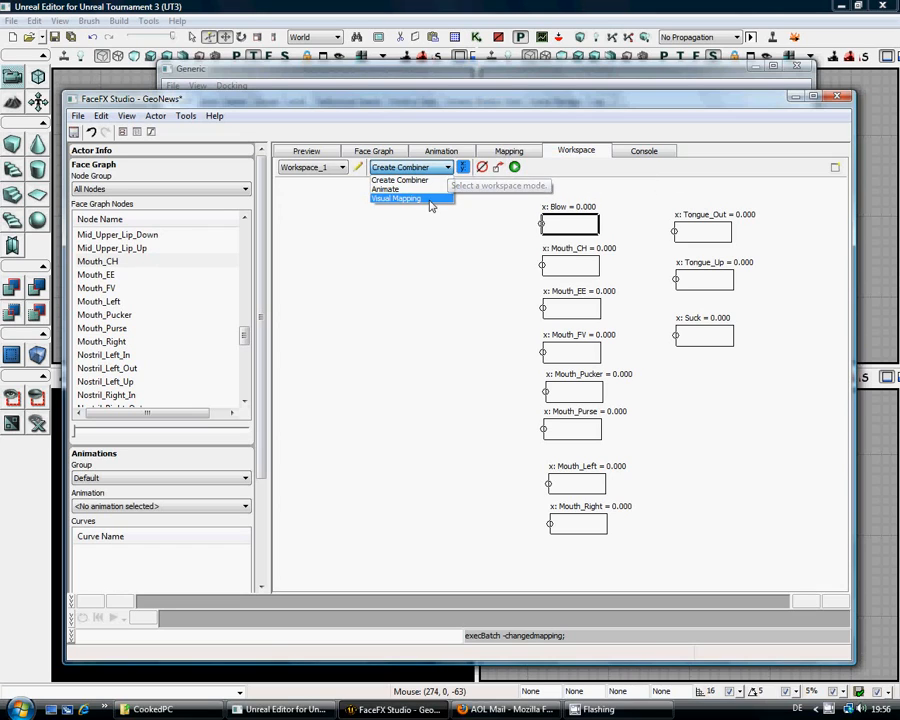
pyautogui.click(437, 172)
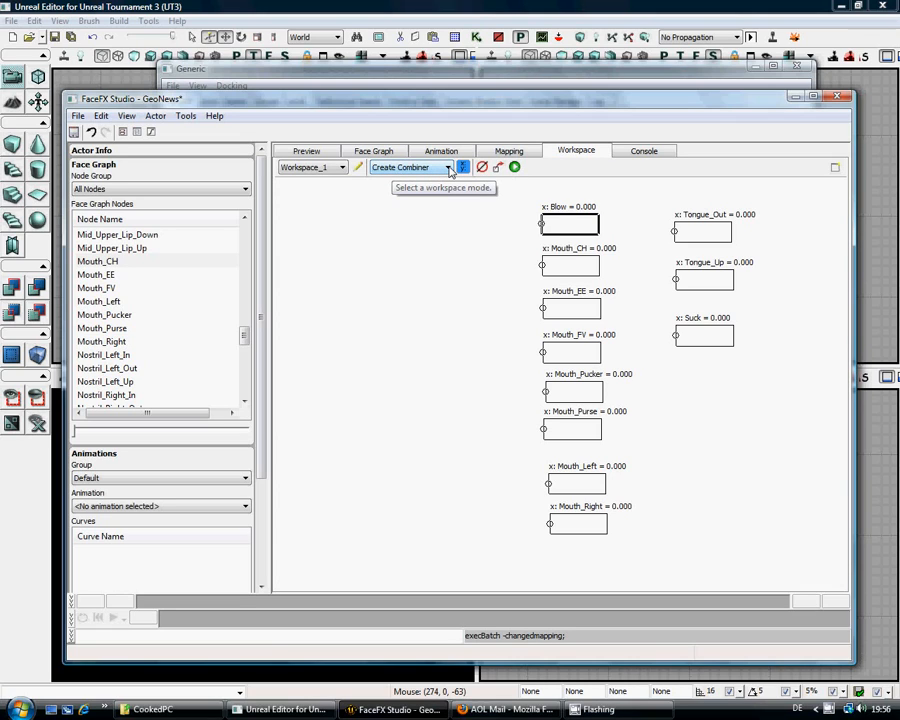
pyautogui.click(449, 172)
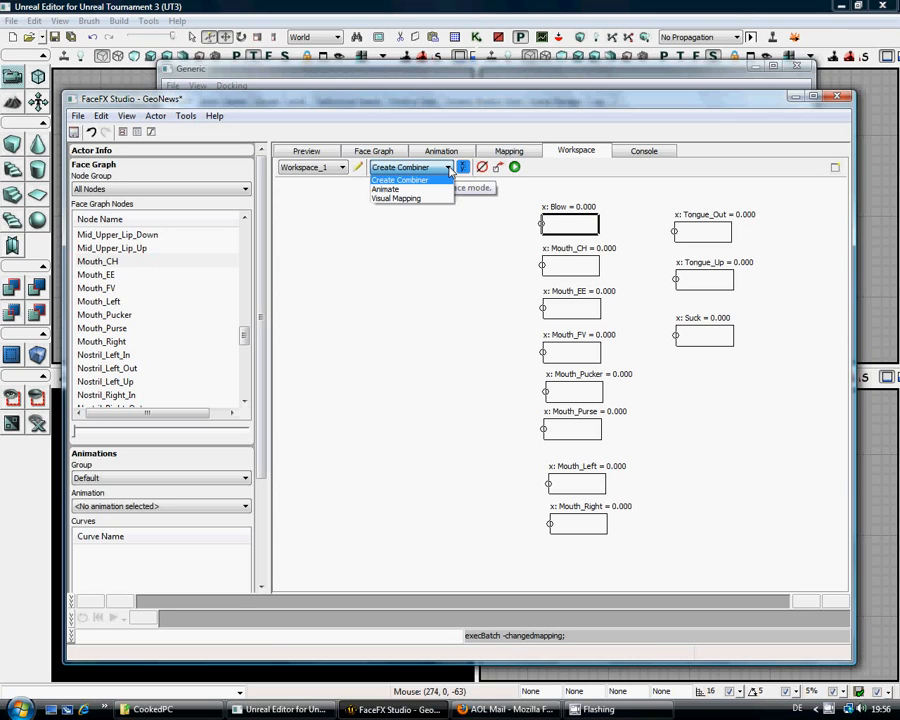
pyautogui.click(402, 199)
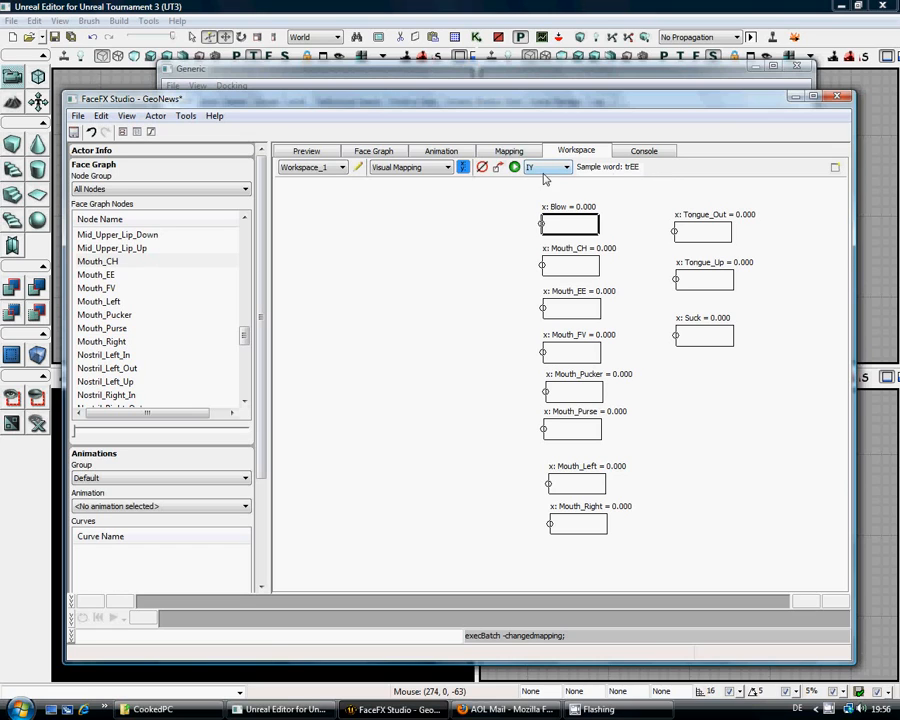
# Map the IY phoneme to Mouth_EE at 1.000 from the workspace, and widen the Mouth_EE column in the mapping table.
pyautogui.click(510, 151)
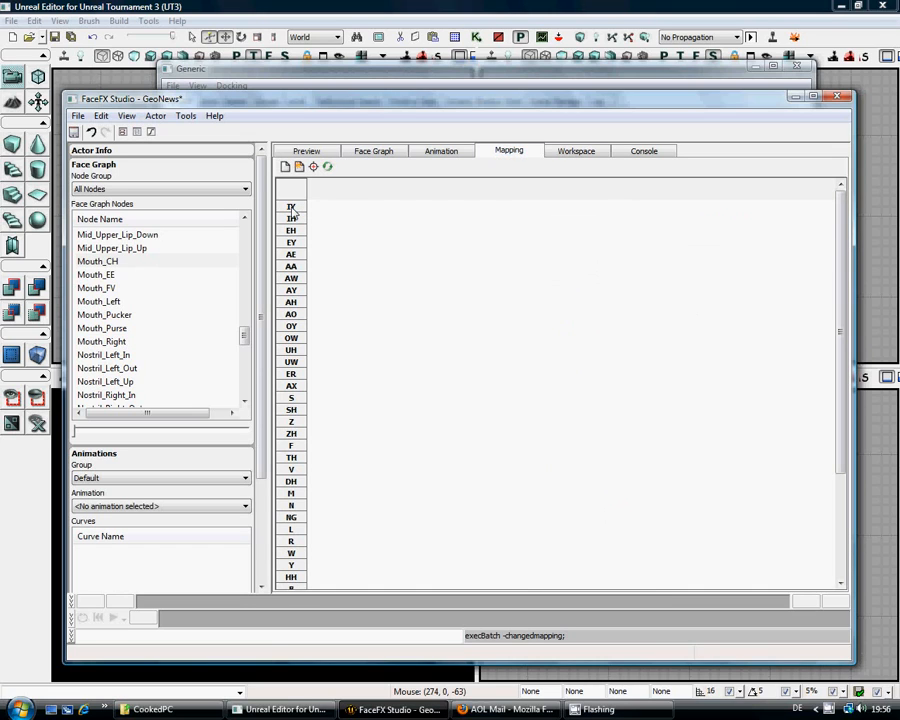
pyautogui.click(575, 151)
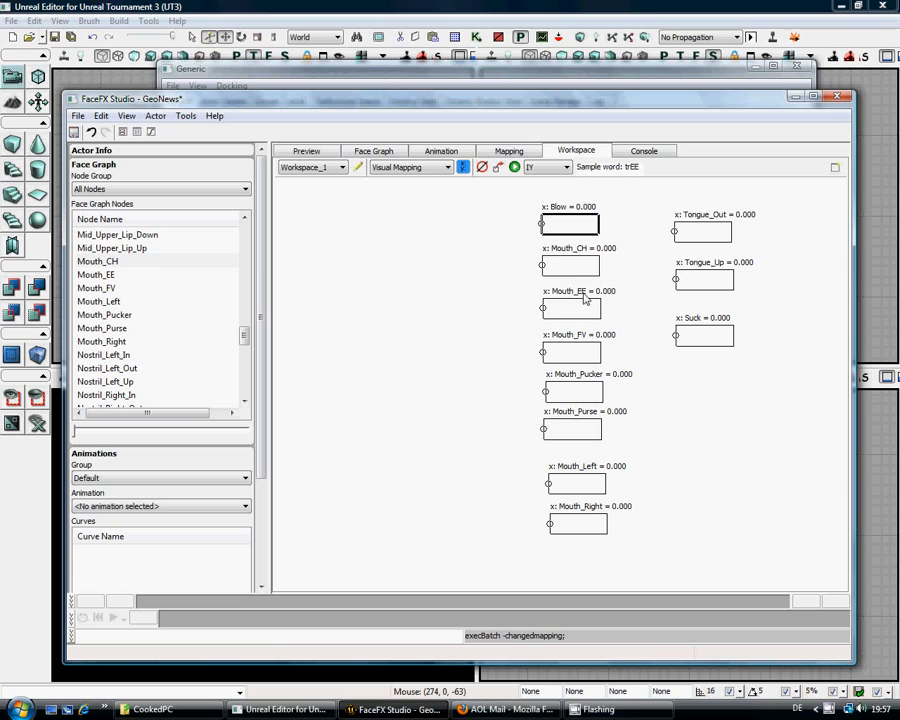
pyautogui.click(545, 313)
pyautogui.moveTo(545, 313); pyautogui.dragTo(609, 314)
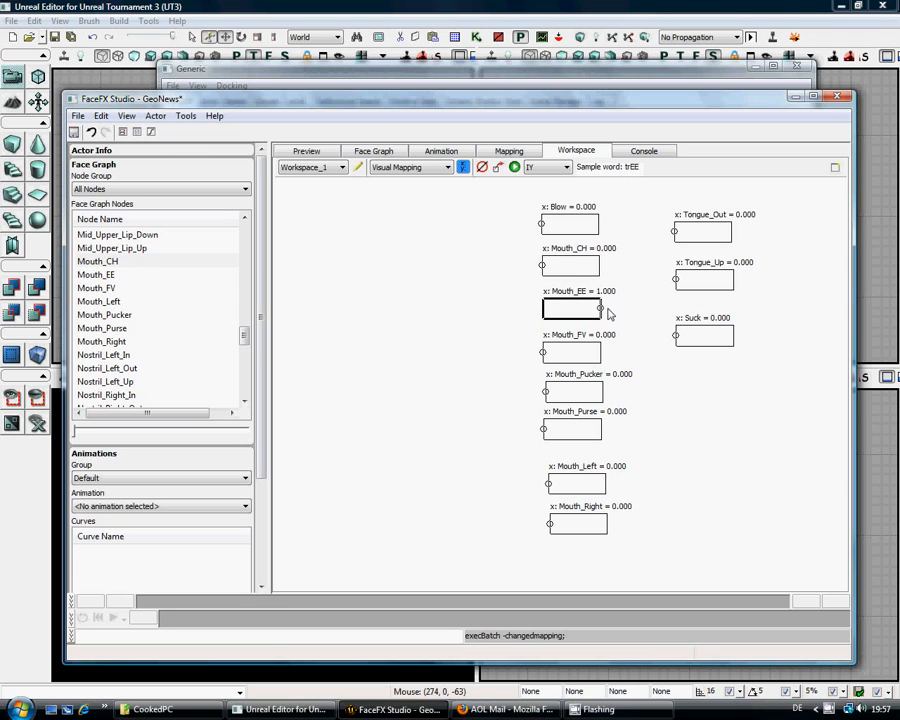
pyautogui.click(515, 168)
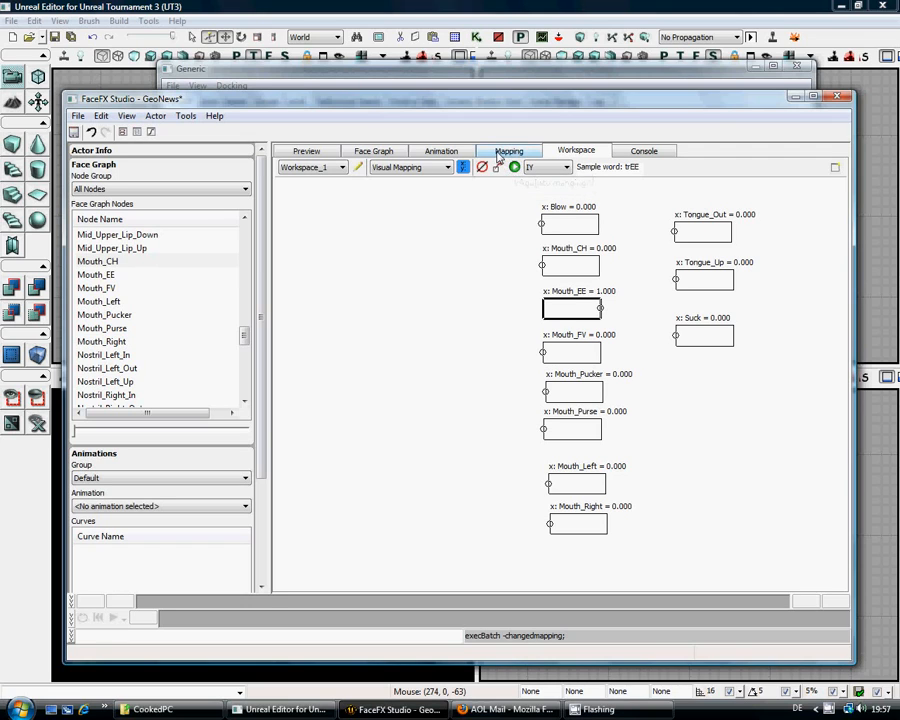
pyautogui.click(500, 153)
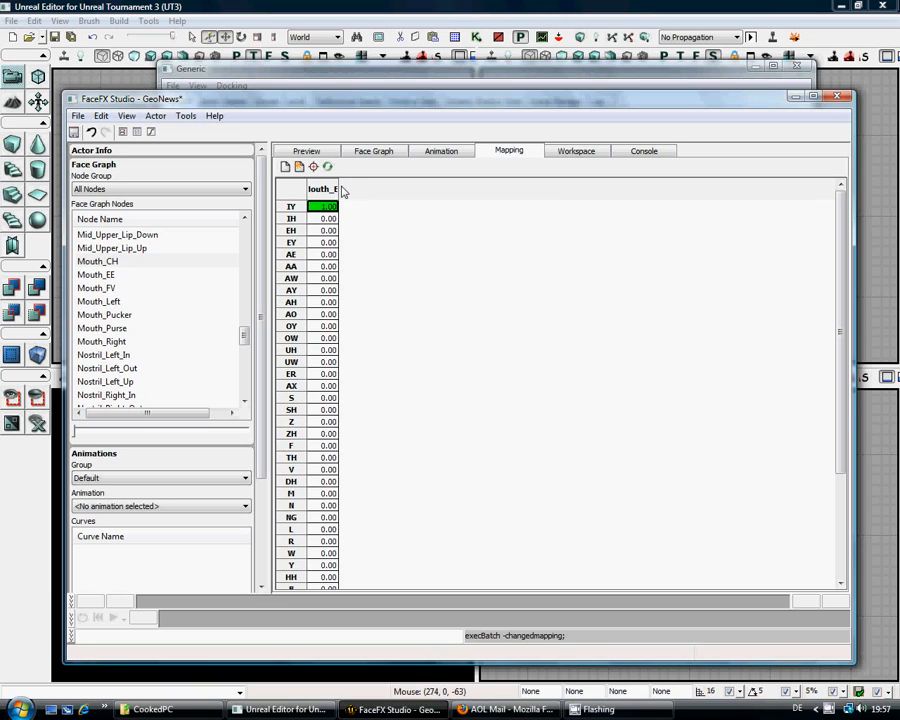
pyautogui.moveTo(339, 188); pyautogui.dragTo(366, 181)
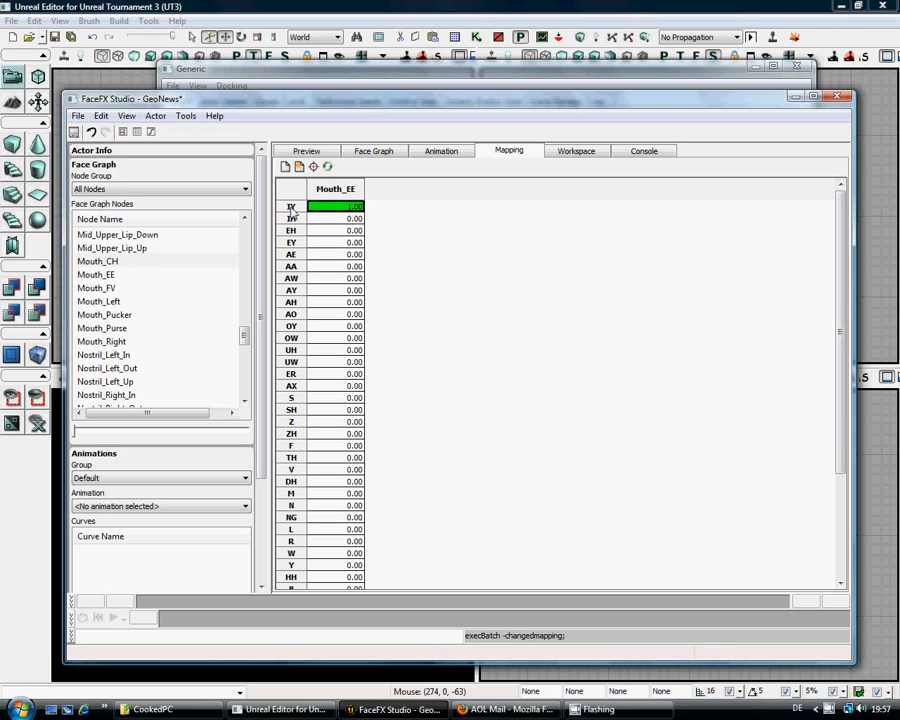
# Switch the workspace's visual mapping to the IH phoneme.
pyautogui.click(574, 151)
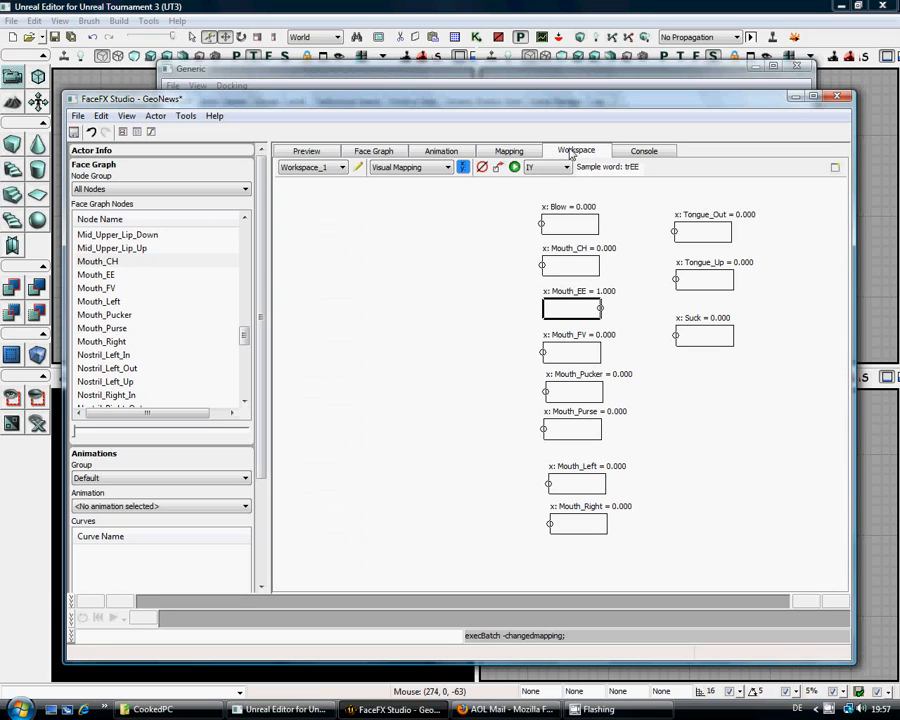
pyautogui.click(566, 167)
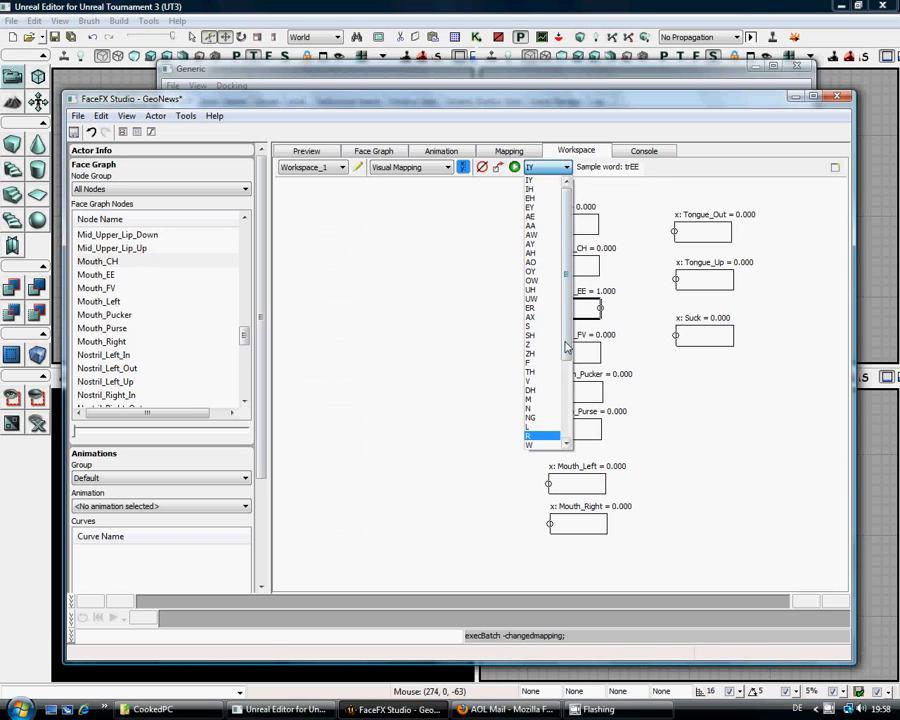
pyautogui.moveTo(566, 280); pyautogui.dragTo(573, 225)
pyautogui.click(539, 191)
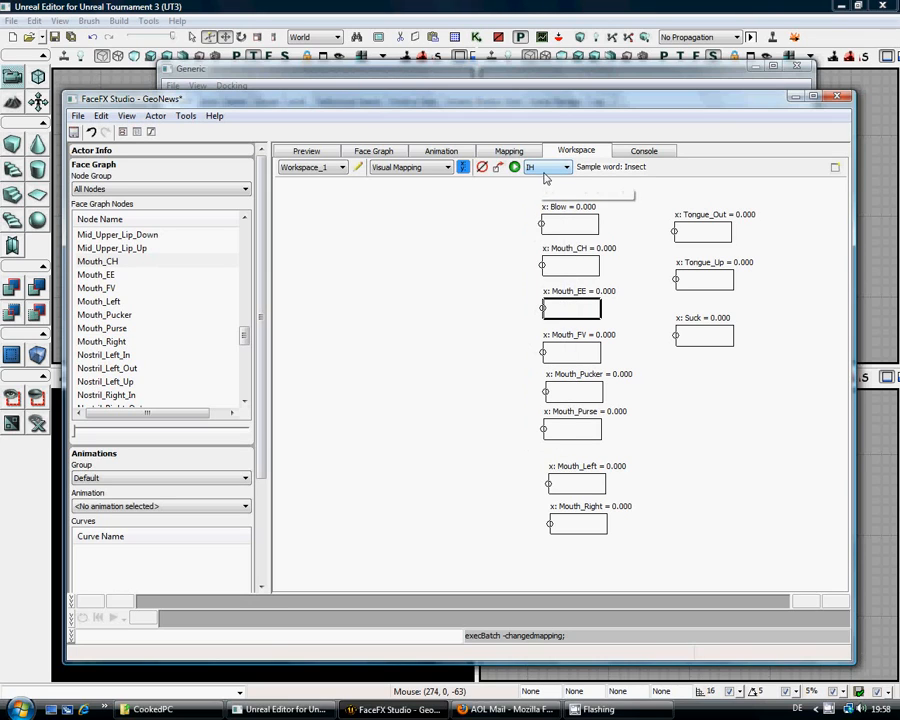
# Map the TH phoneme to Tongue_Out at about 0.304 and Mouth_FV at about 0.741, and widen the mapping table's Mouth_FV column.
pyautogui.click(565, 167)
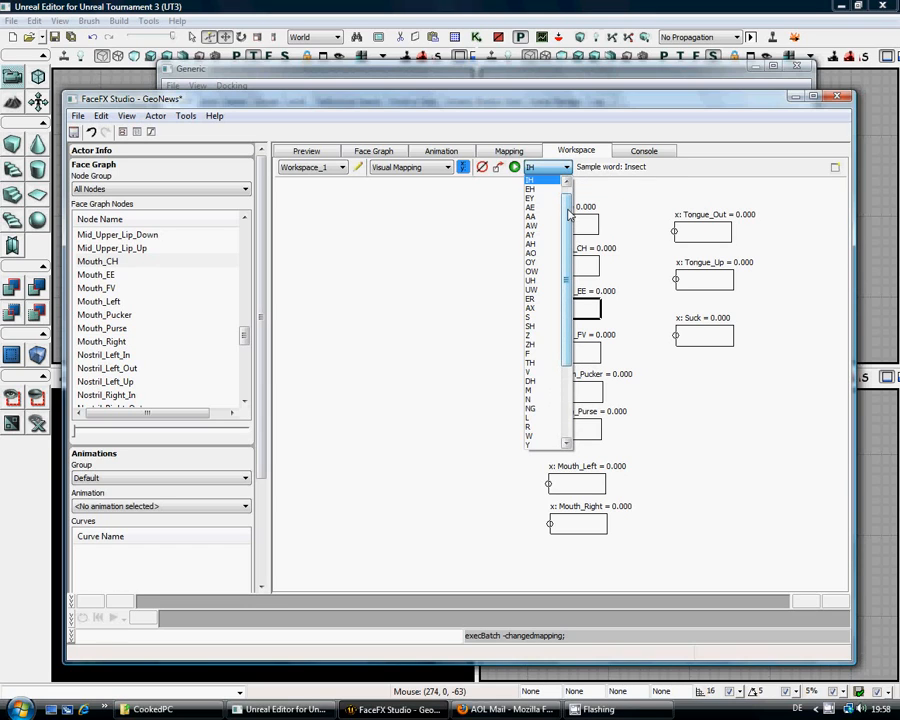
pyautogui.moveTo(569, 214); pyautogui.dragTo(567, 282)
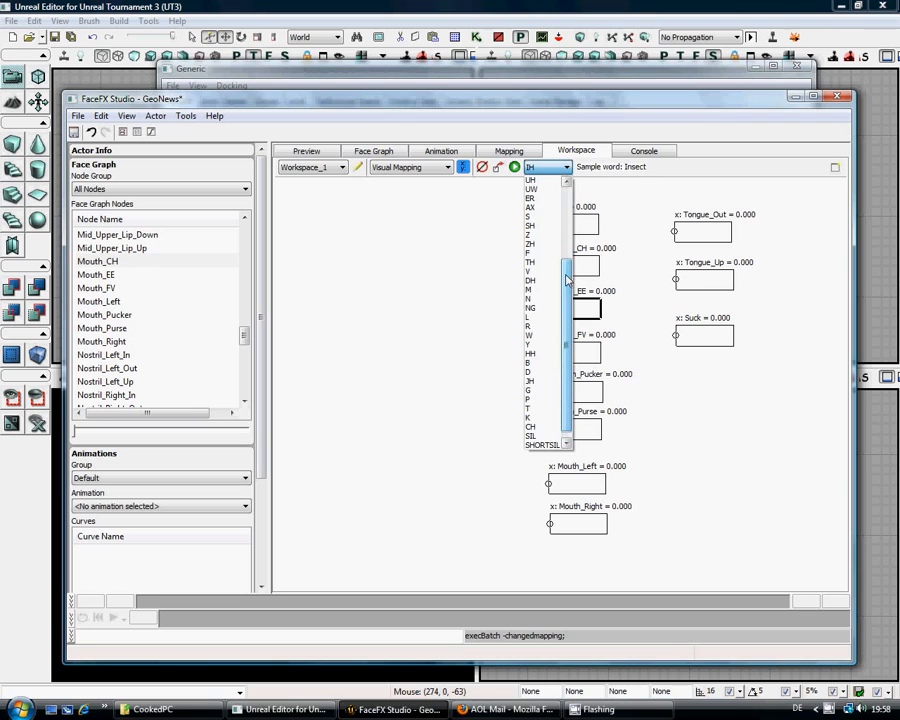
pyautogui.click(543, 265)
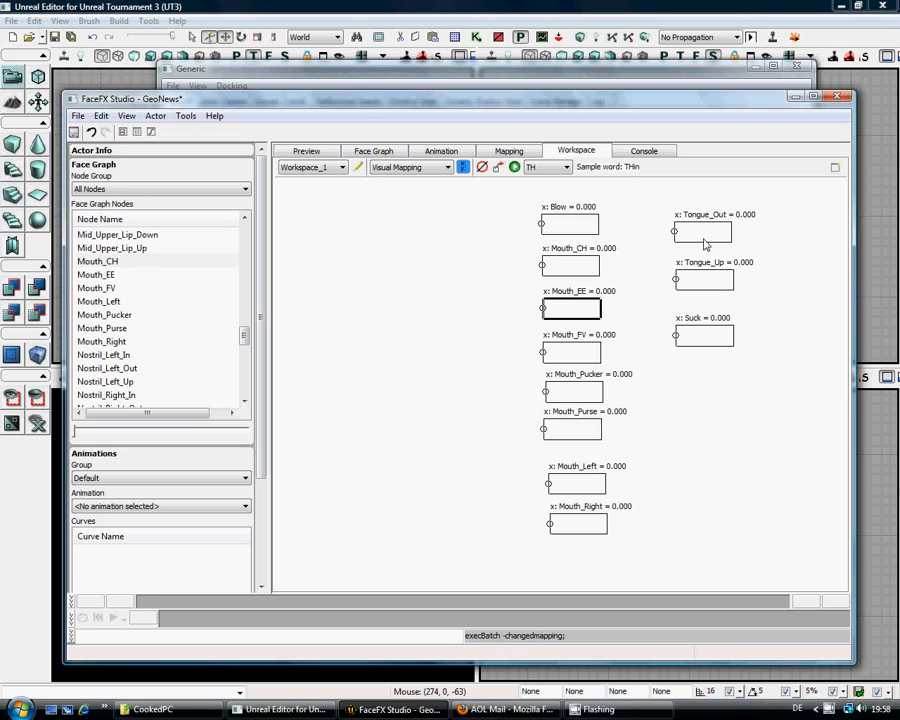
pyautogui.moveTo(676, 232)
pyautogui.mouseDown()
pyautogui.moveTo(706, 234)
pyautogui.moveTo(691, 233)
pyautogui.mouseUp()
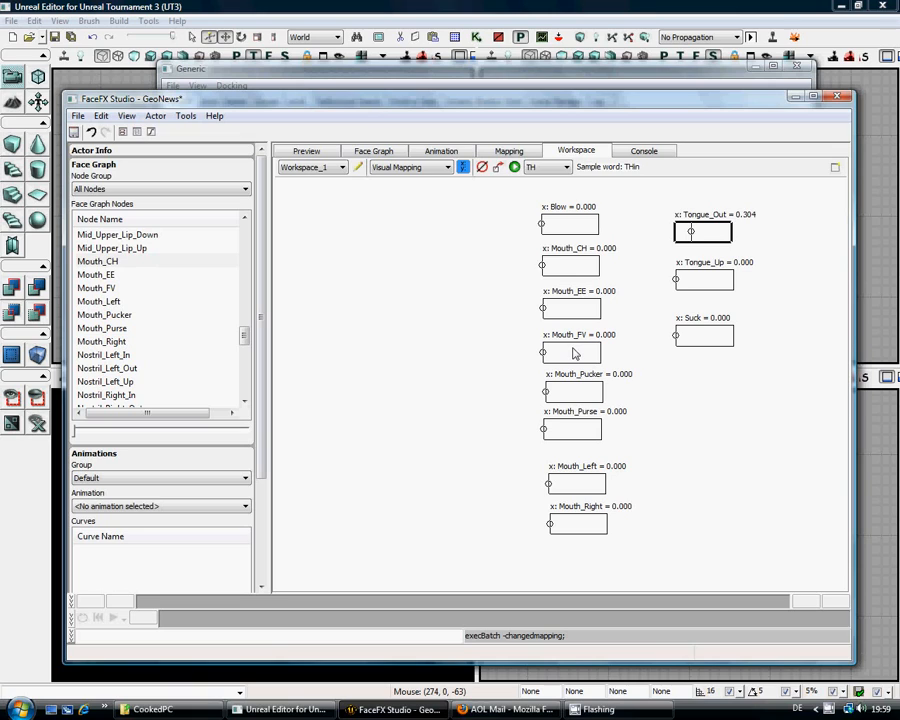
pyautogui.moveTo(543, 354); pyautogui.dragTo(587, 355)
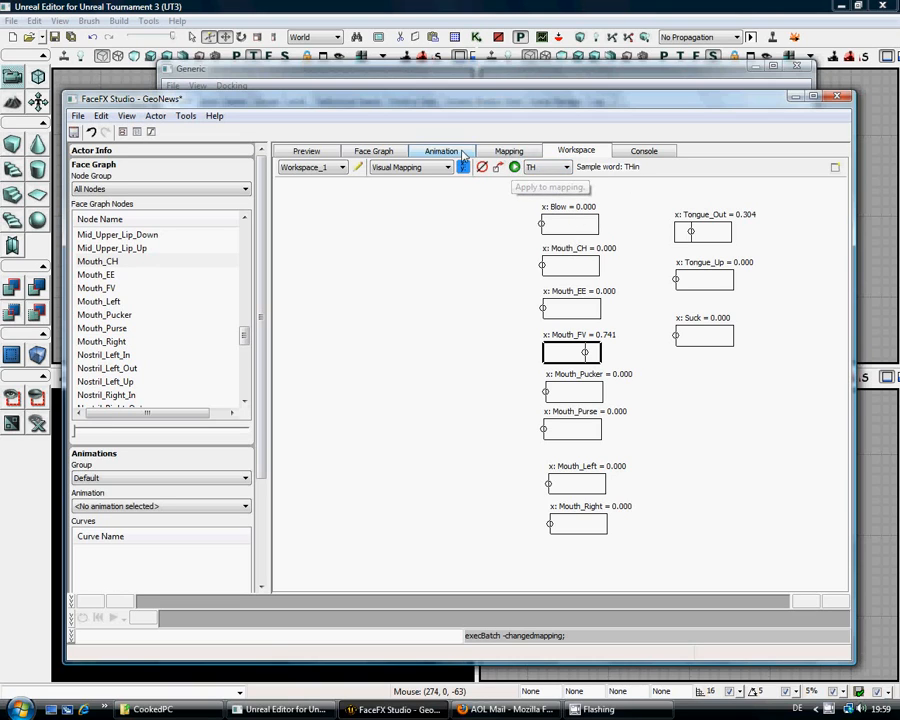
pyautogui.click(508, 151)
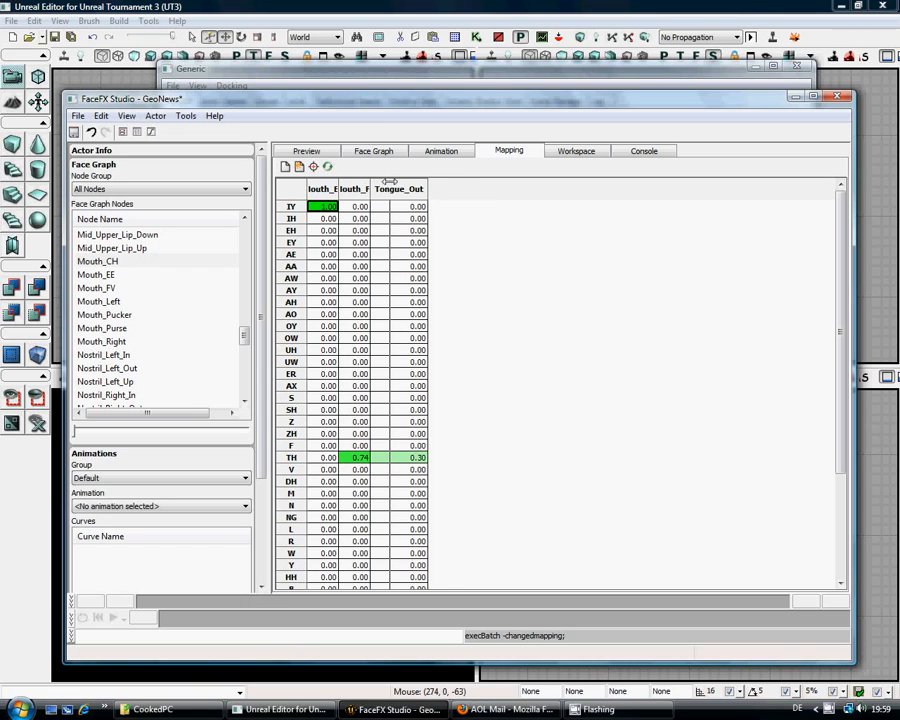
pyautogui.moveTo(372, 182); pyautogui.dragTo(388, 181)
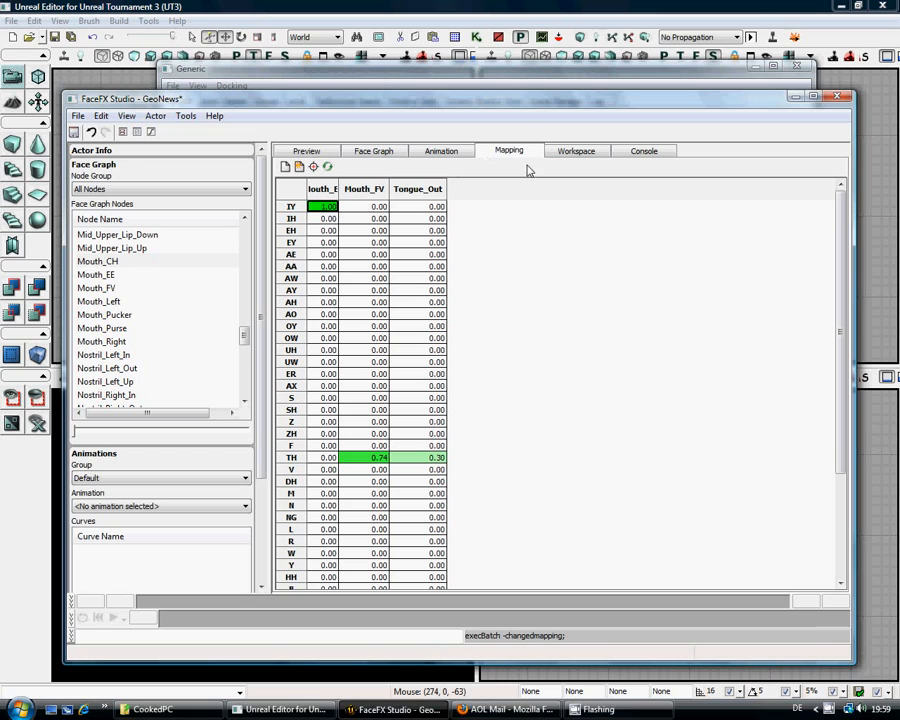
# Select the CH phoneme in the workspace, set Mouth_CH to 1.000 and apply it to the mapping.
pyautogui.click(576, 152)
pyautogui.click(566, 167)
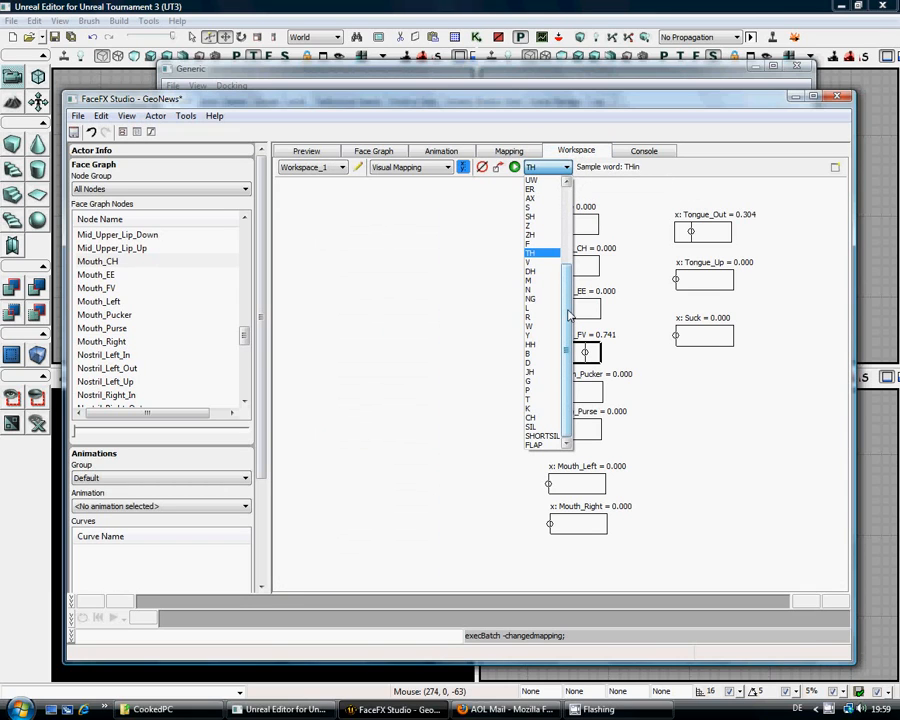
pyautogui.click(540, 418)
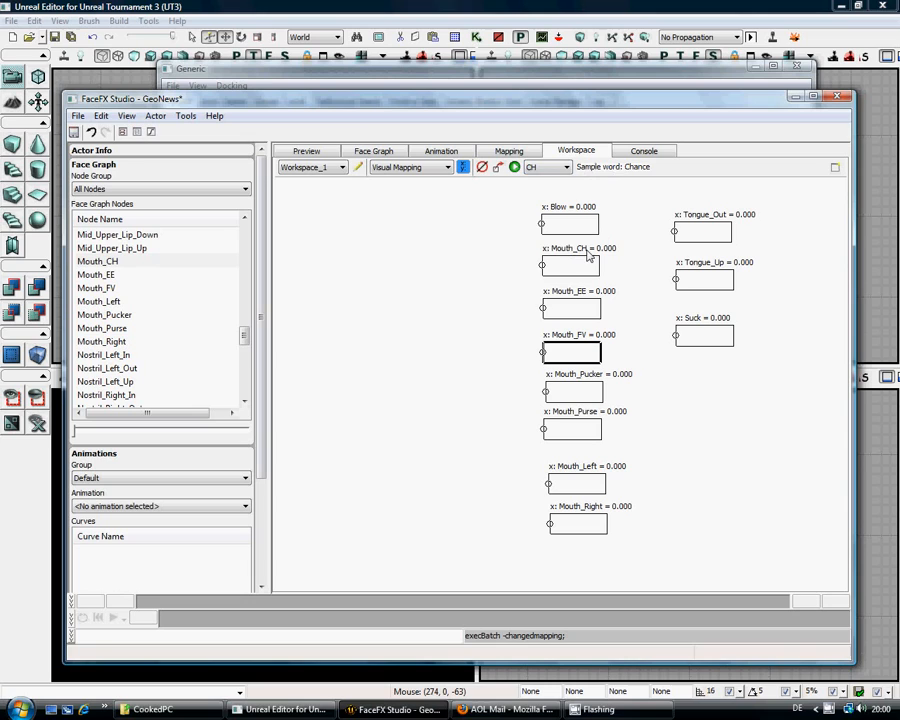
pyautogui.moveTo(546, 268); pyautogui.dragTo(621, 268)
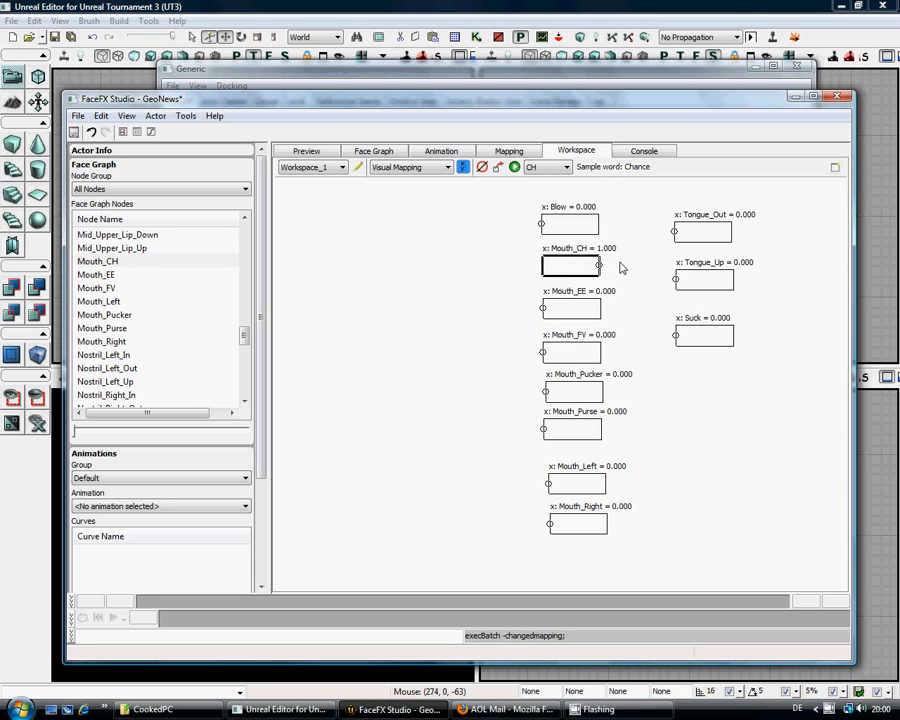
pyautogui.click(513, 166)
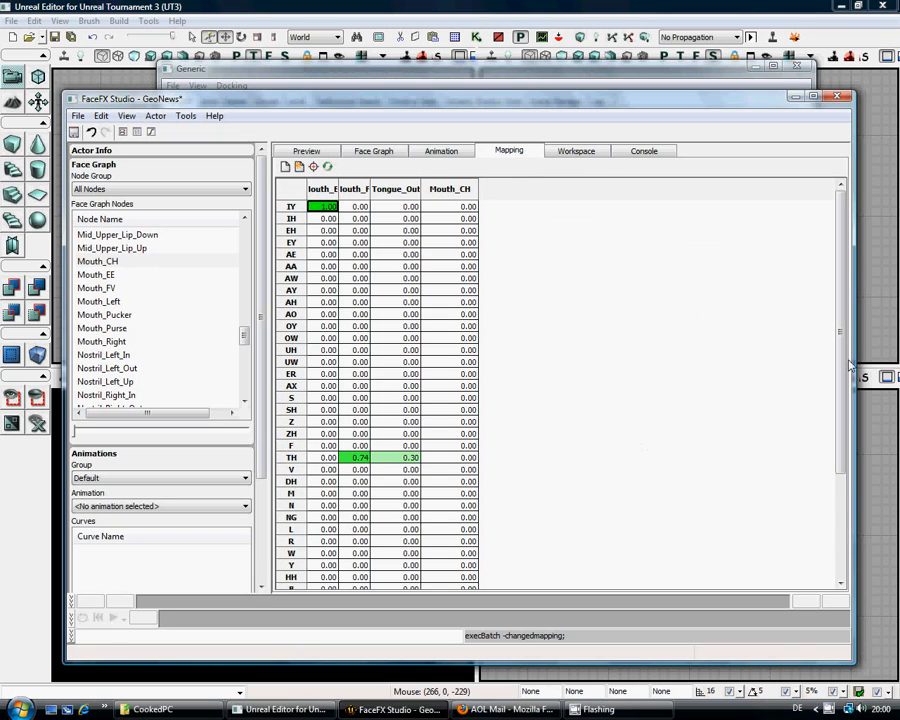
# Check the CH row against the workspace sliders and widen the mapping table's Mouth_CH, Tongue_Out, Mouth_FV and Mouth_EE columns.
pyautogui.moveTo(843, 346); pyautogui.dragTo(843, 435)
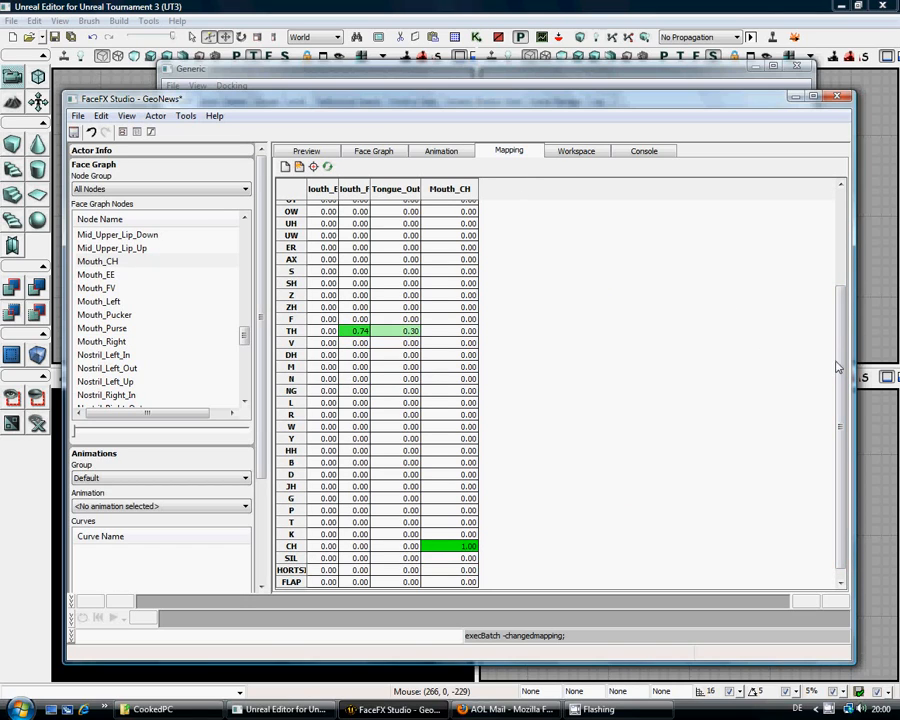
pyautogui.moveTo(840, 342); pyautogui.dragTo(840, 250)
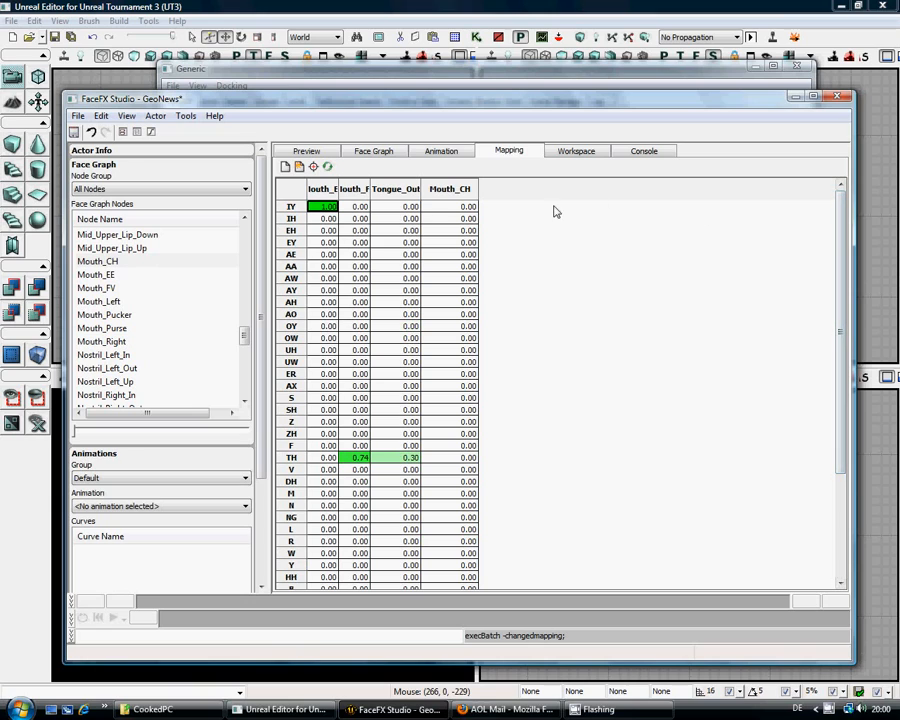
pyautogui.click(565, 153)
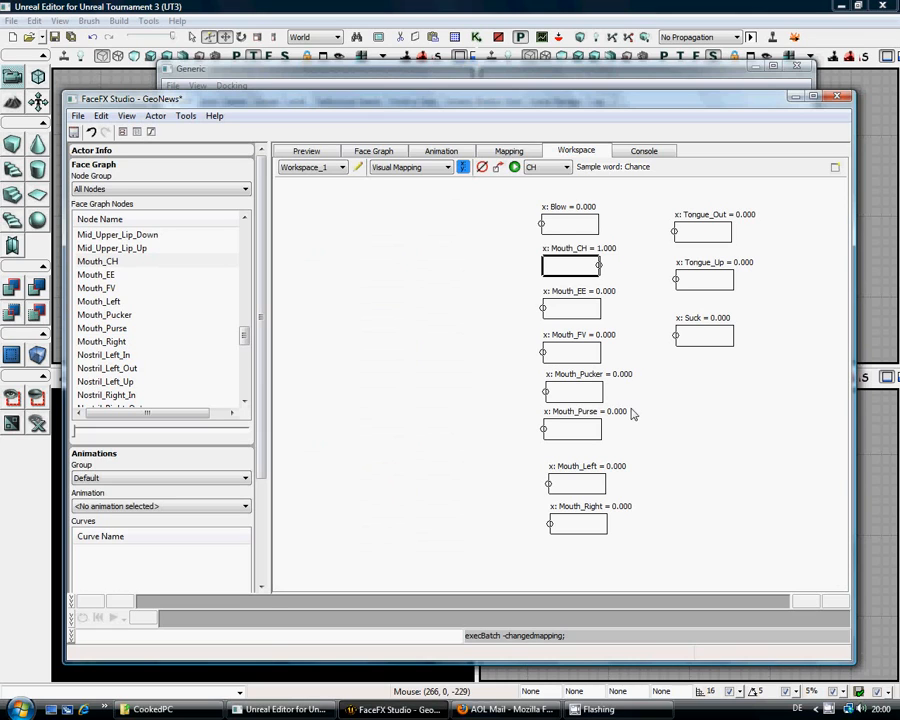
pyautogui.click(499, 155)
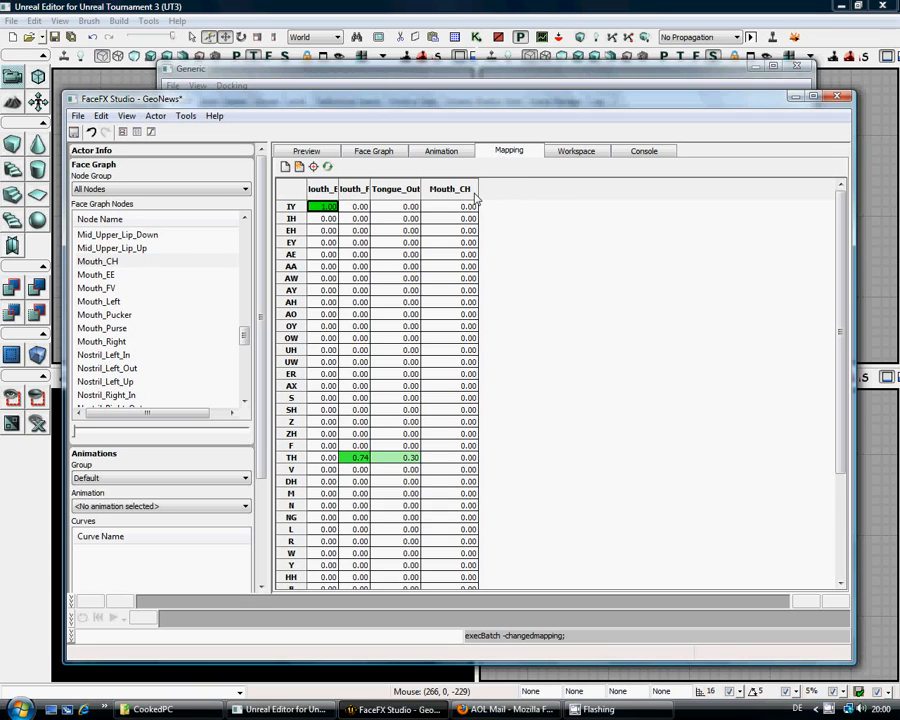
pyautogui.moveTo(480, 187); pyautogui.dragTo(510, 189)
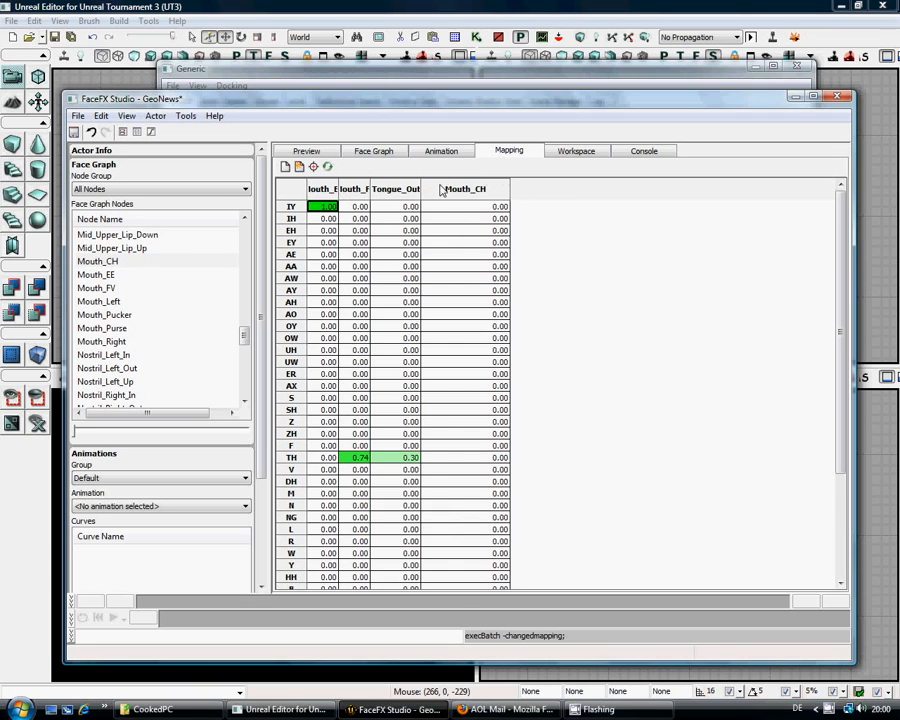
pyautogui.click(420, 188)
pyautogui.keyDown('shift'); pyautogui.click(426, 188); pyautogui.keyUp('shift')
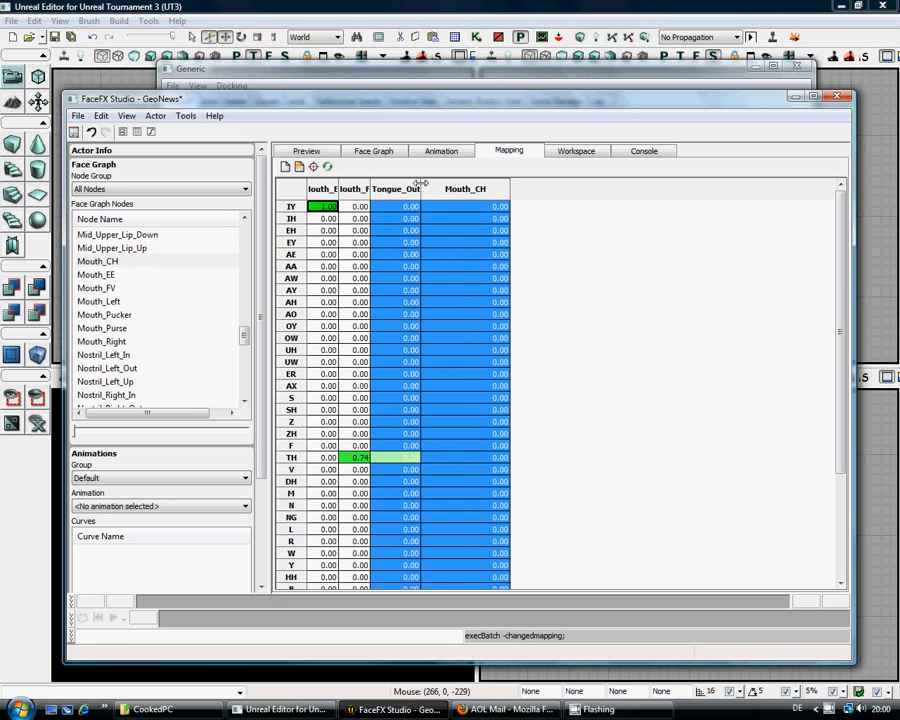
pyautogui.moveTo(420, 183); pyautogui.dragTo(448, 188)
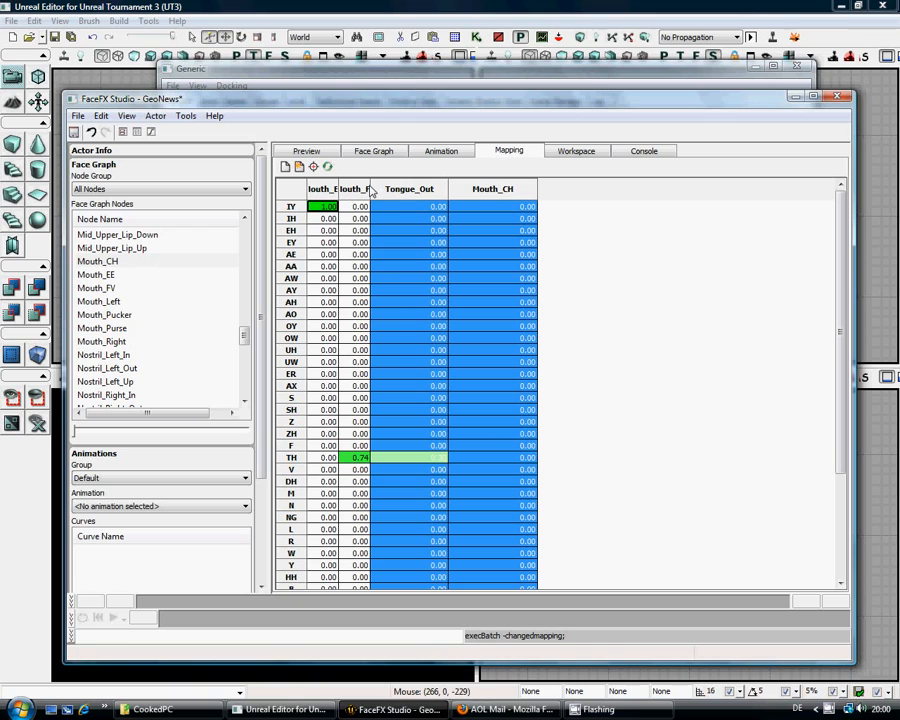
pyautogui.moveTo(370, 185); pyautogui.dragTo(402, 186)
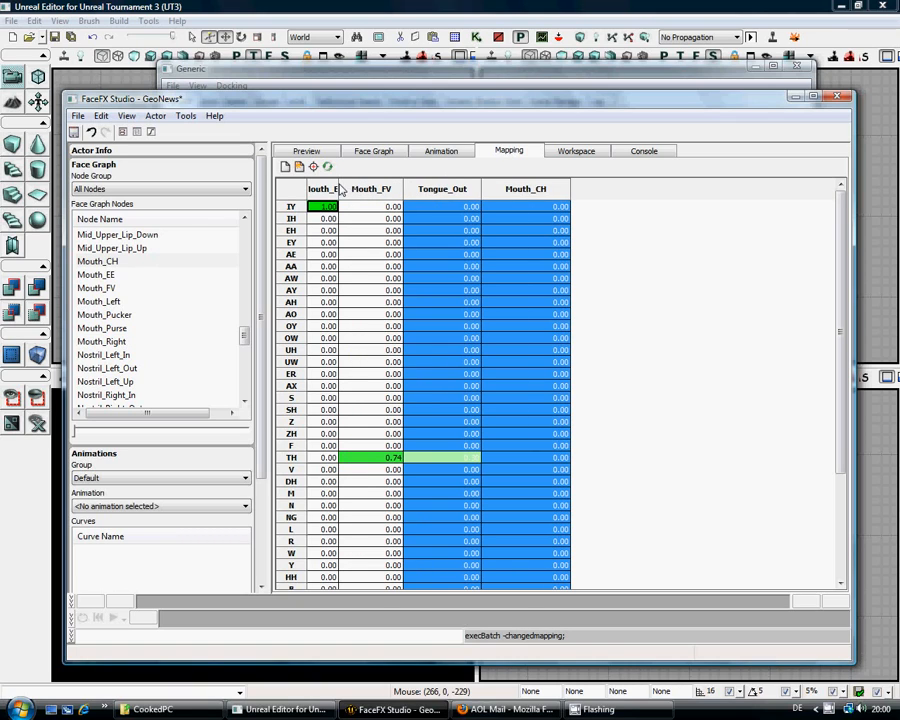
pyautogui.moveTo(340, 188); pyautogui.dragTo(366, 188)
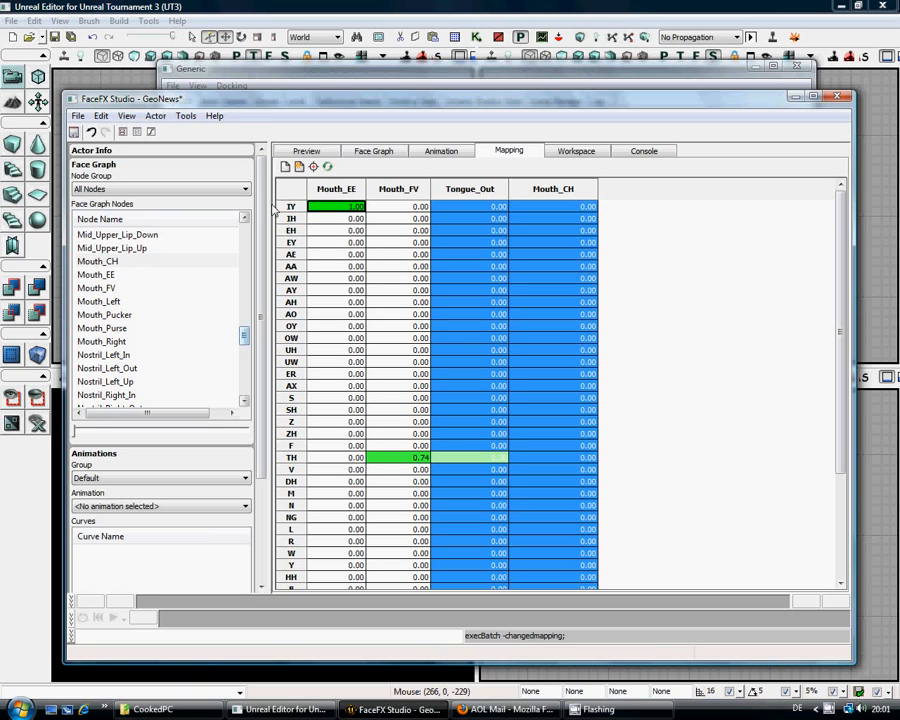
# Start syncing the actor to a template, accept that syncing is not undoable, and locate the FaceFX Templates folder.
pyautogui.click(156, 116)
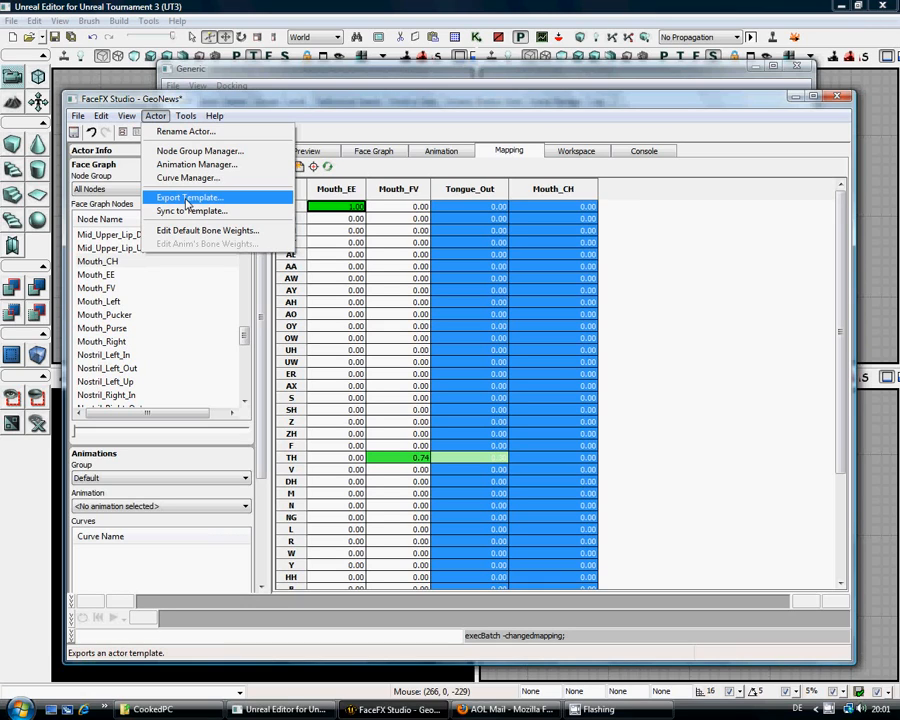
pyautogui.click(181, 212)
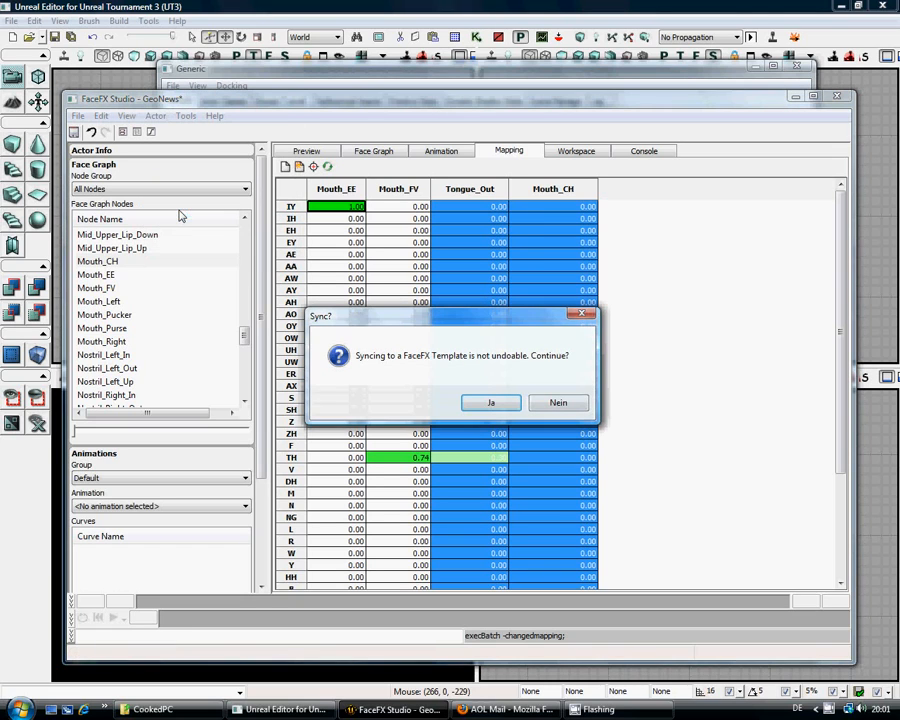
pyautogui.click(500, 404)
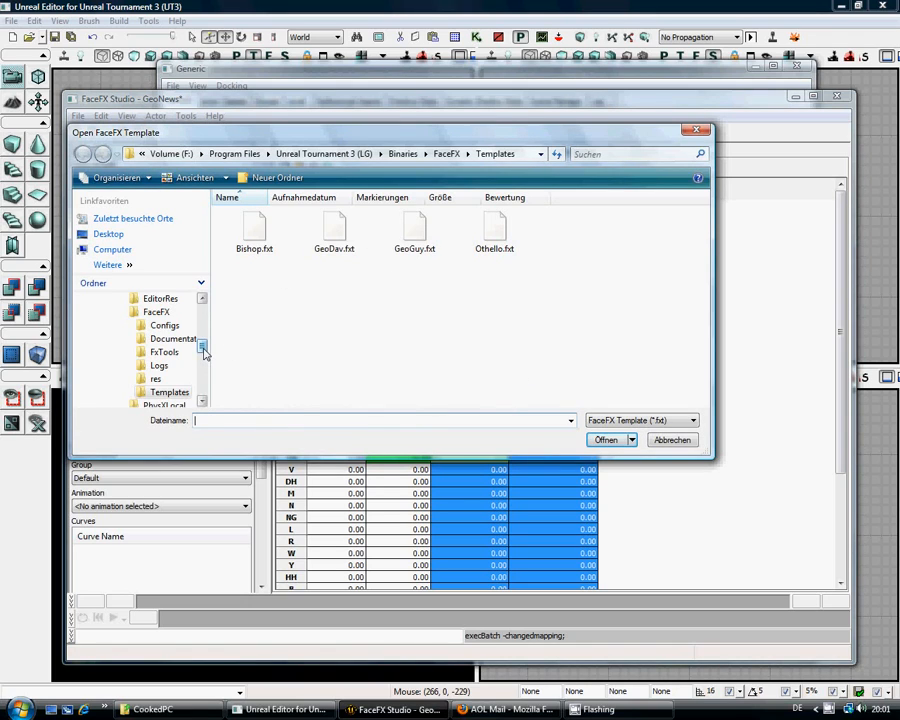
pyautogui.moveTo(204, 352); pyautogui.dragTo(203, 342)
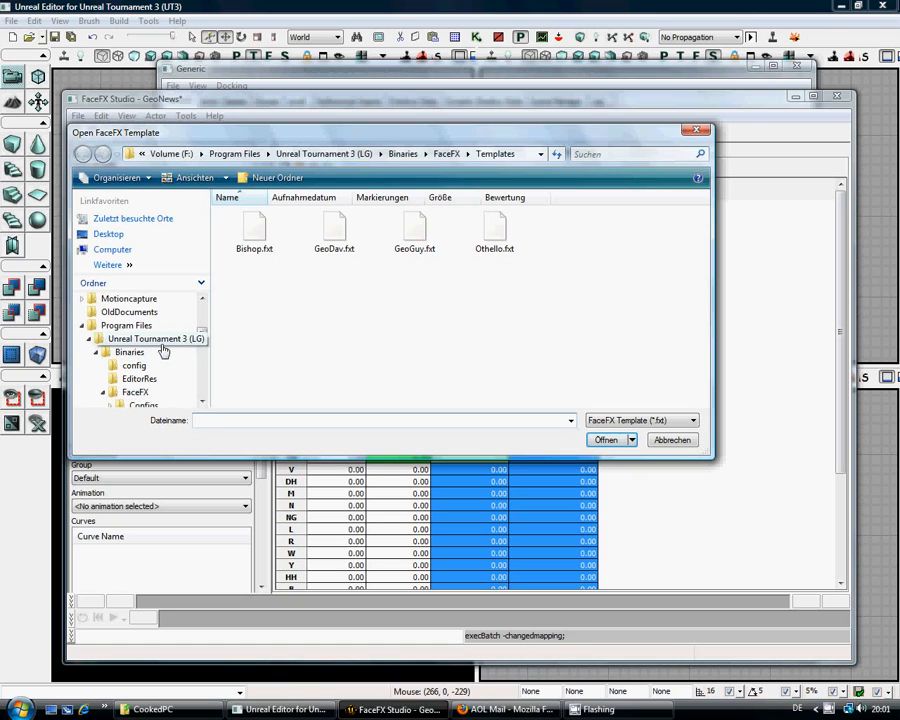
pyautogui.moveTo(205, 343); pyautogui.dragTo(203, 348)
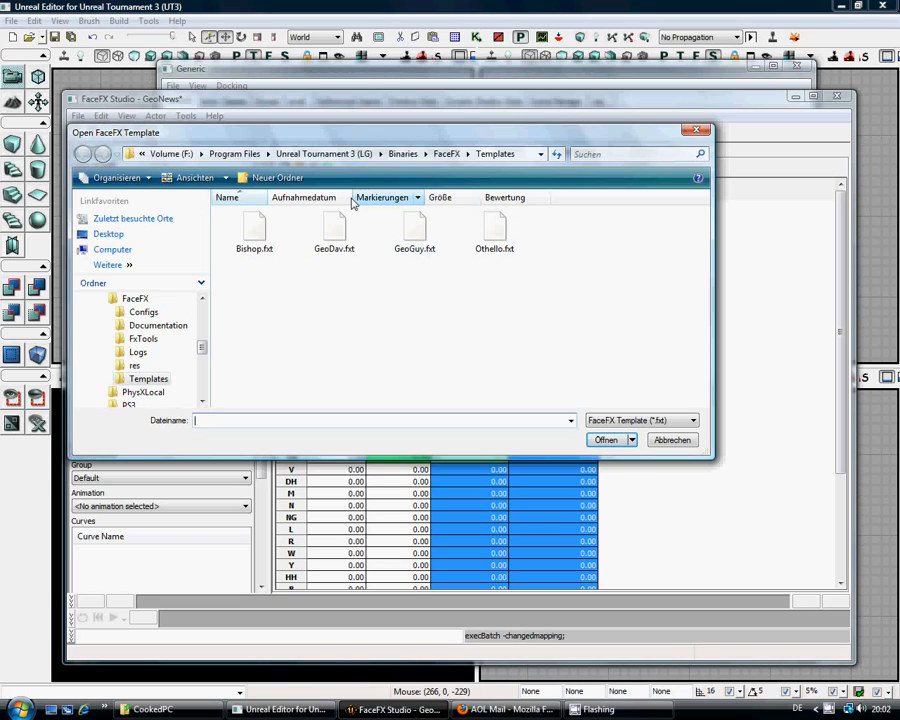
# Show the template files in Details view and remove the Bewertung, Markierungen and Aufnahmedatum columns.
pyautogui.click(226, 179)
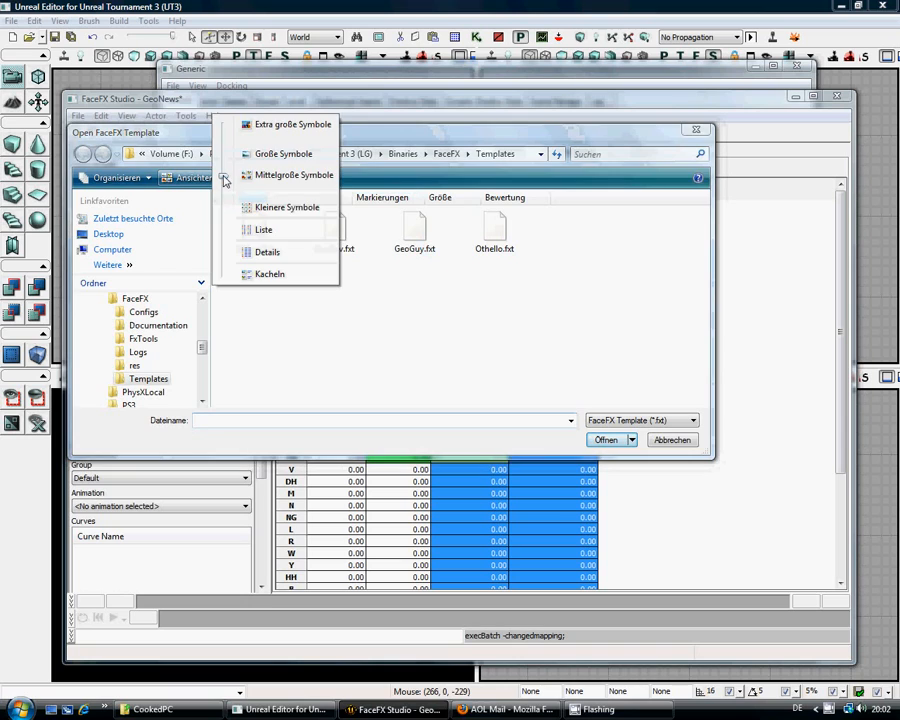
pyautogui.click(271, 252)
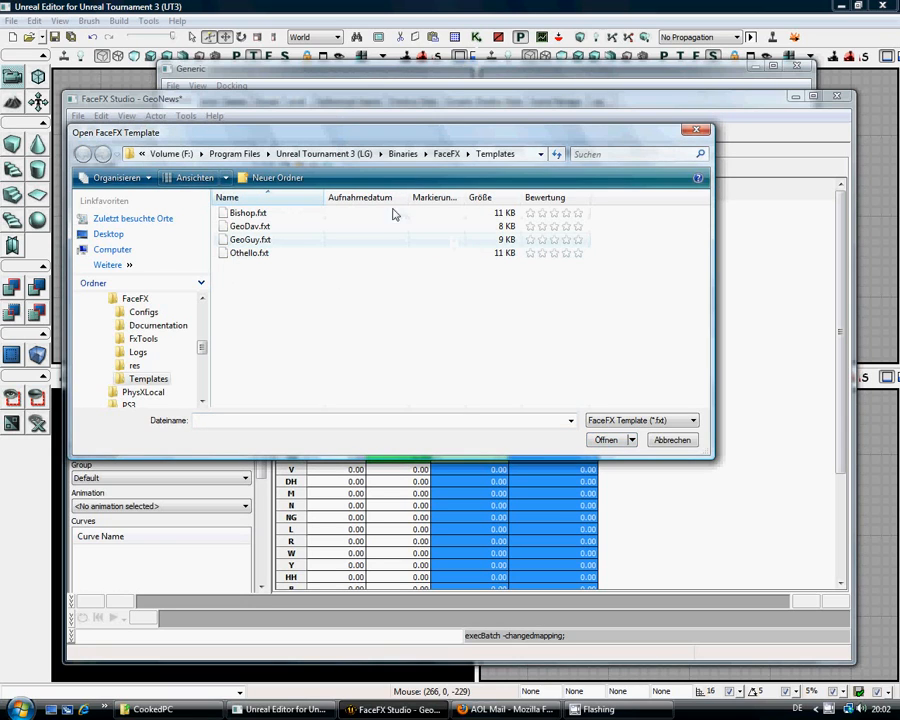
pyautogui.rightClick(380, 204)
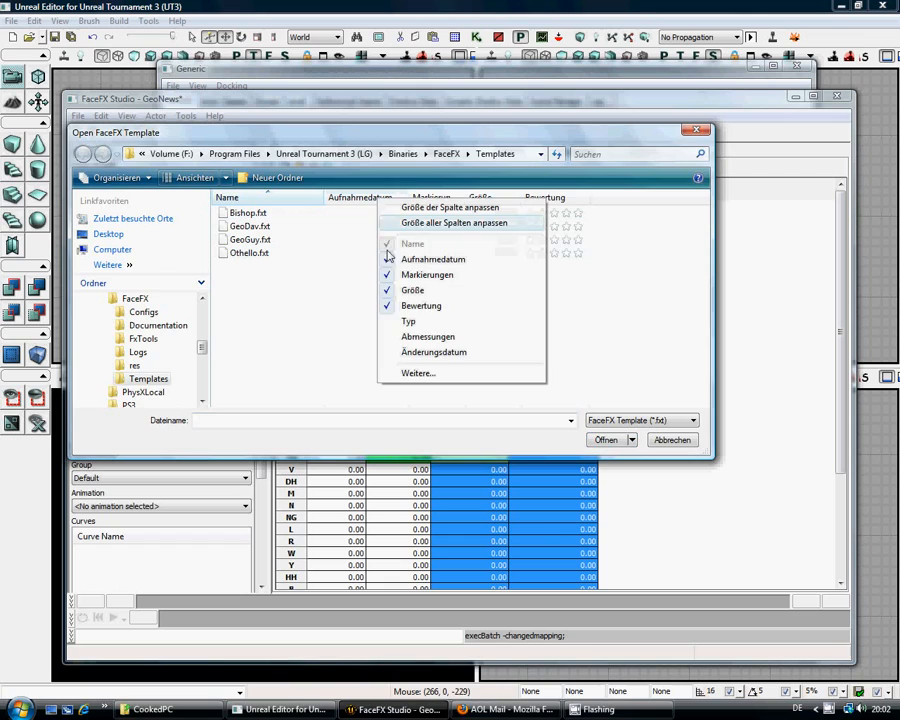
pyautogui.click(400, 305)
pyautogui.rightClick(364, 200)
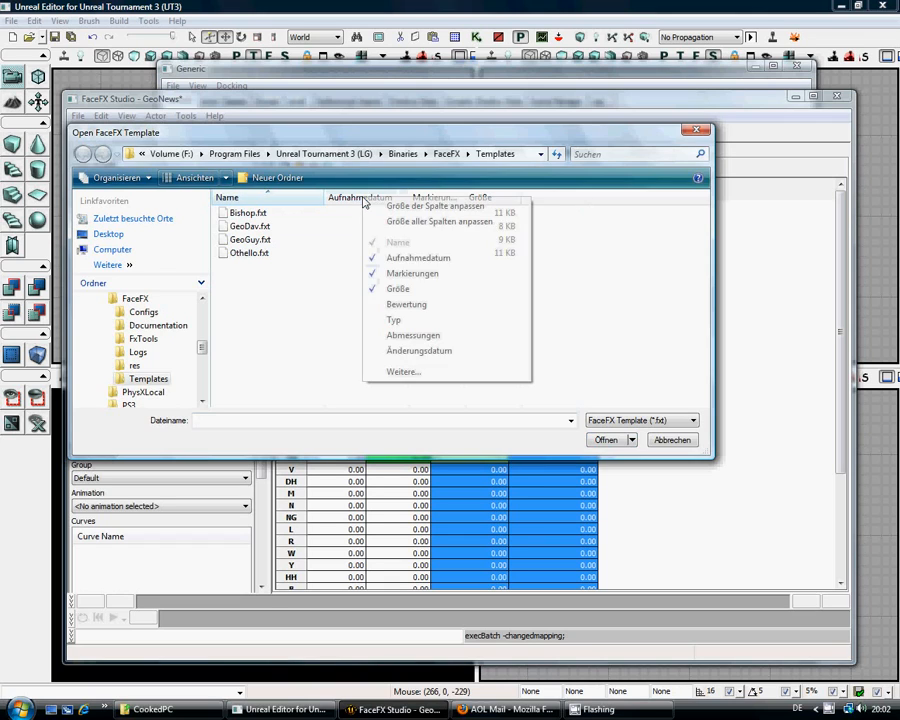
pyautogui.click(374, 274)
pyautogui.rightClick(352, 204)
pyautogui.click(358, 258)
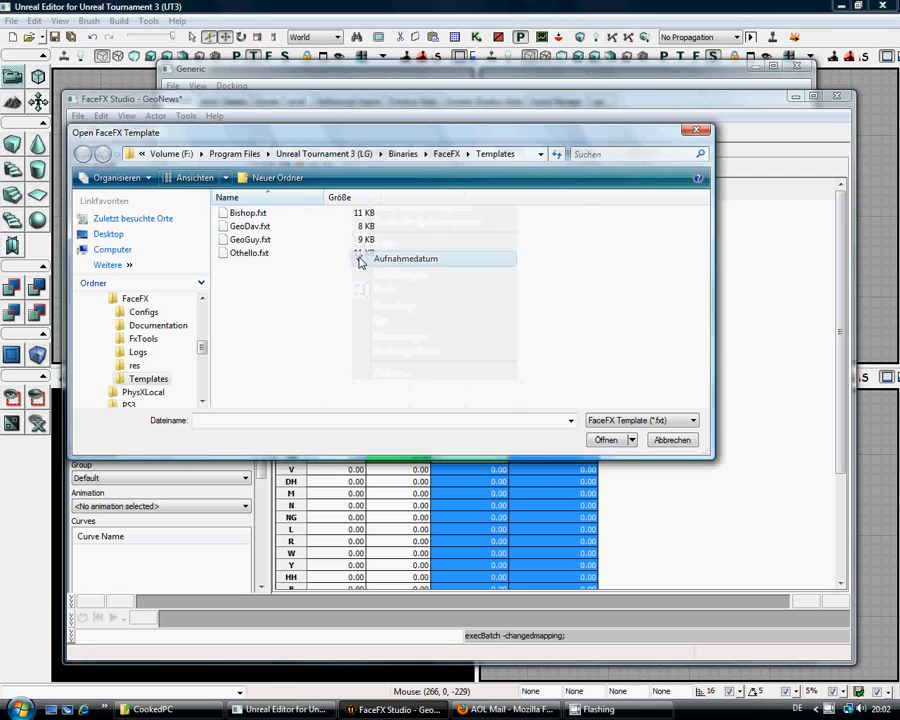
# Add the Änderungsdatum column to the template file list and sort the files by it, newest first.
pyautogui.rightClick(417, 203)
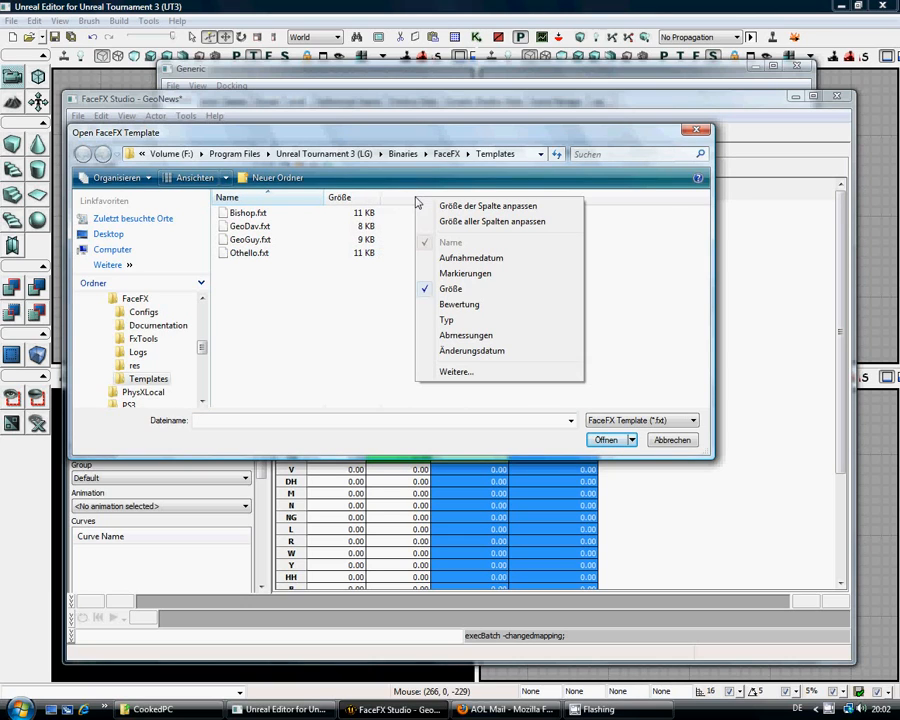
pyautogui.click(463, 352)
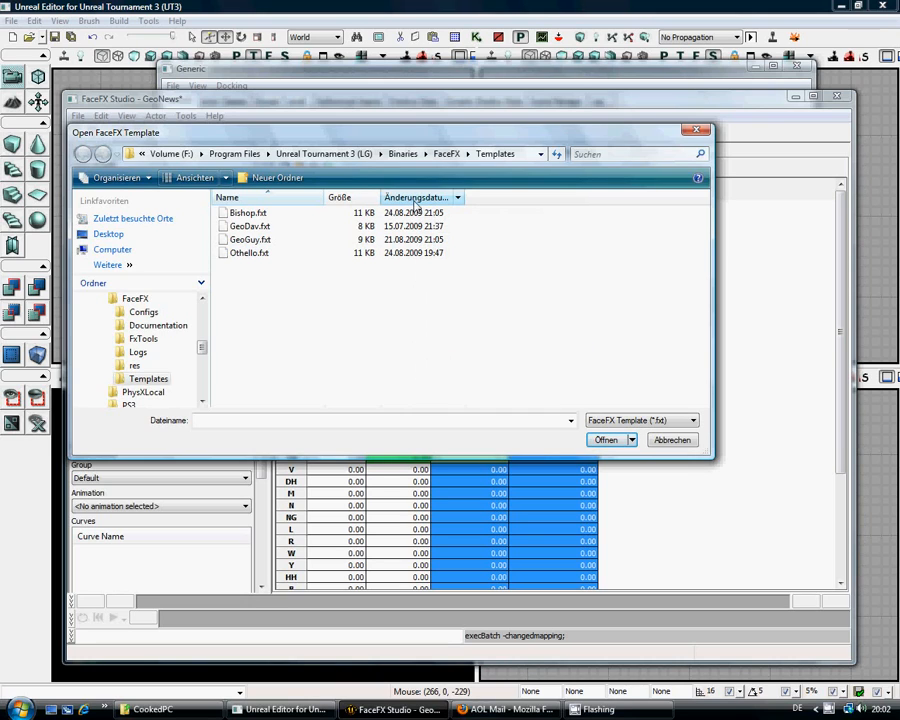
pyautogui.click(425, 199)
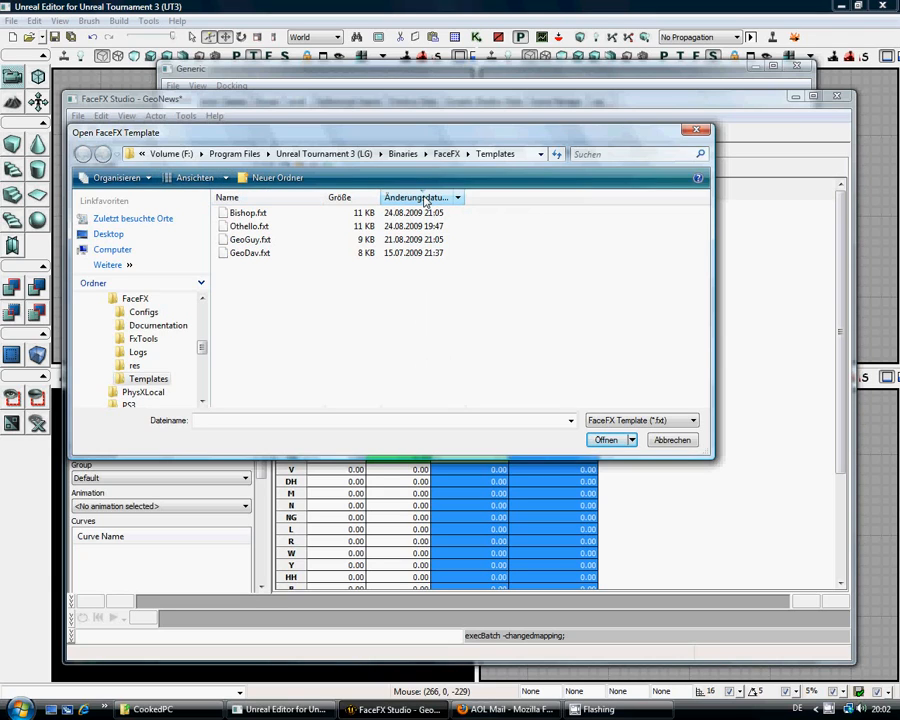
# Open the GeoGuy.fxt template and sync only its Mapping to the actor.
pyautogui.click(257, 245)
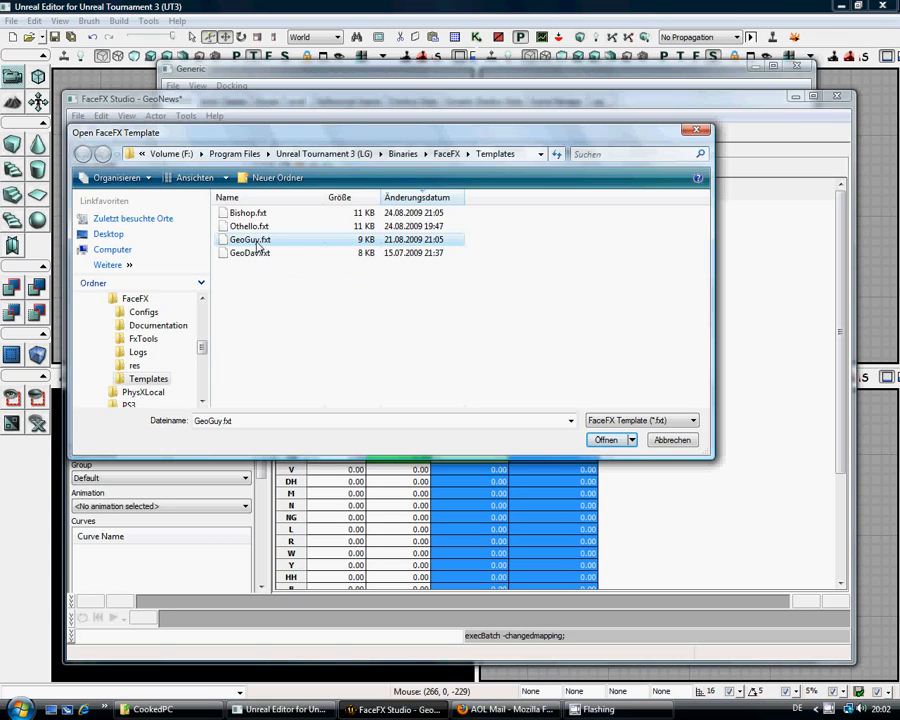
pyautogui.click(607, 440)
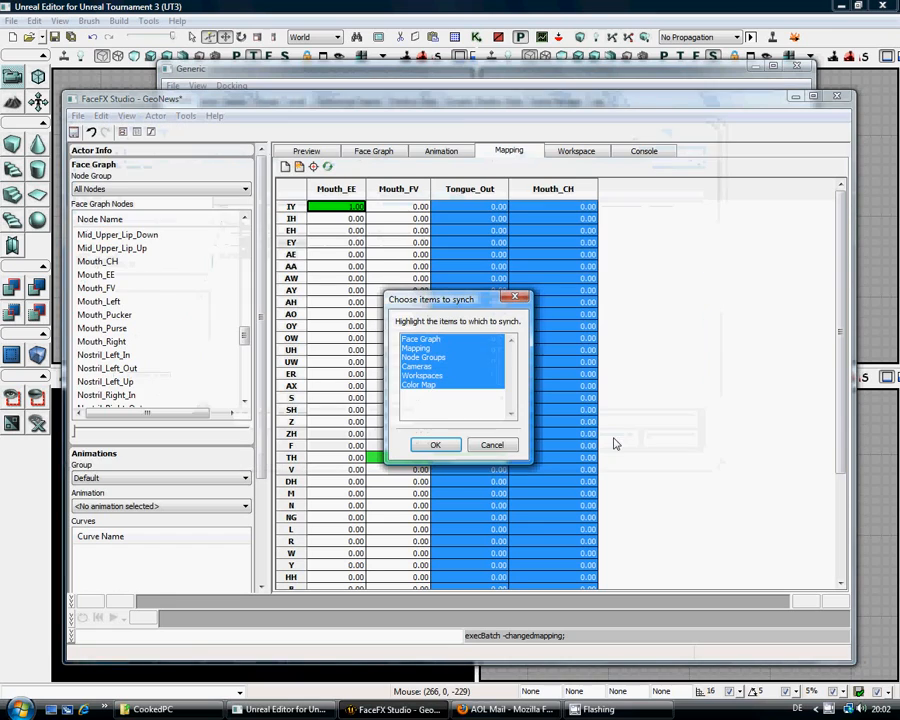
pyautogui.click(437, 385)
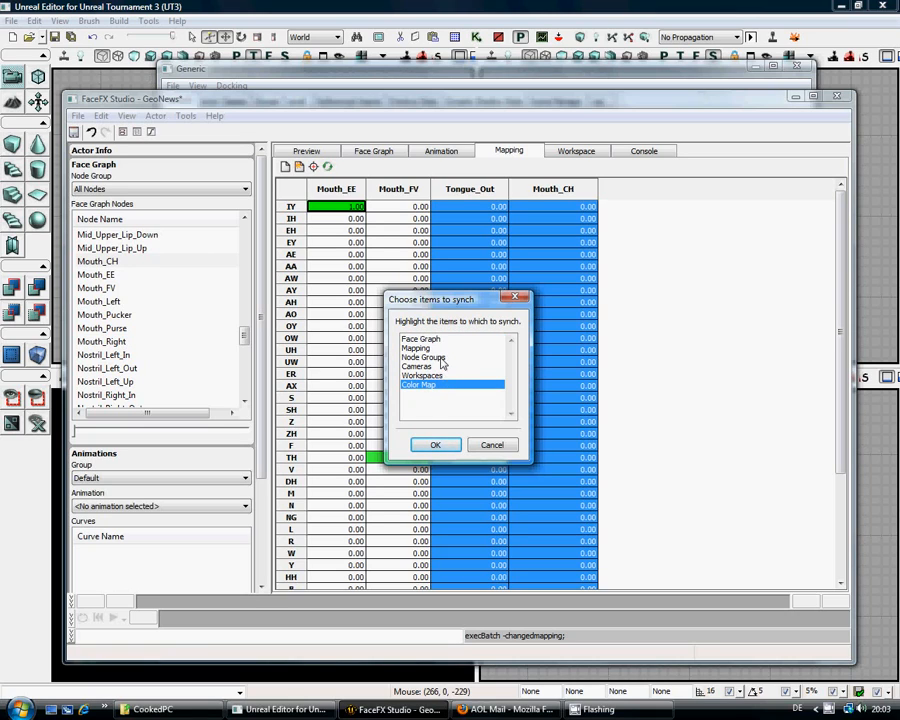
pyautogui.click(418, 349)
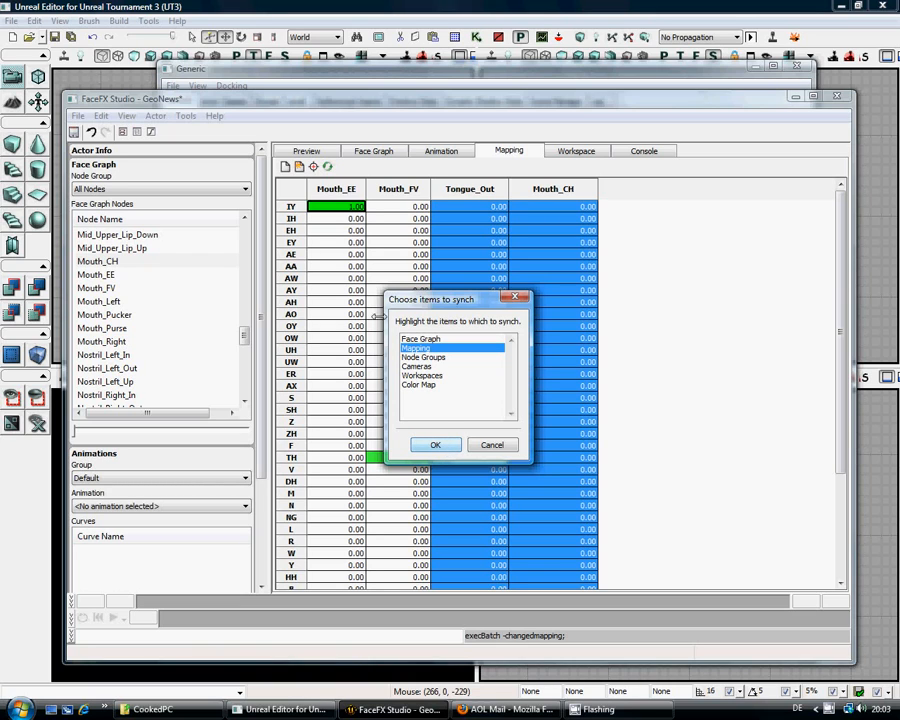
pyautogui.click(436, 446)
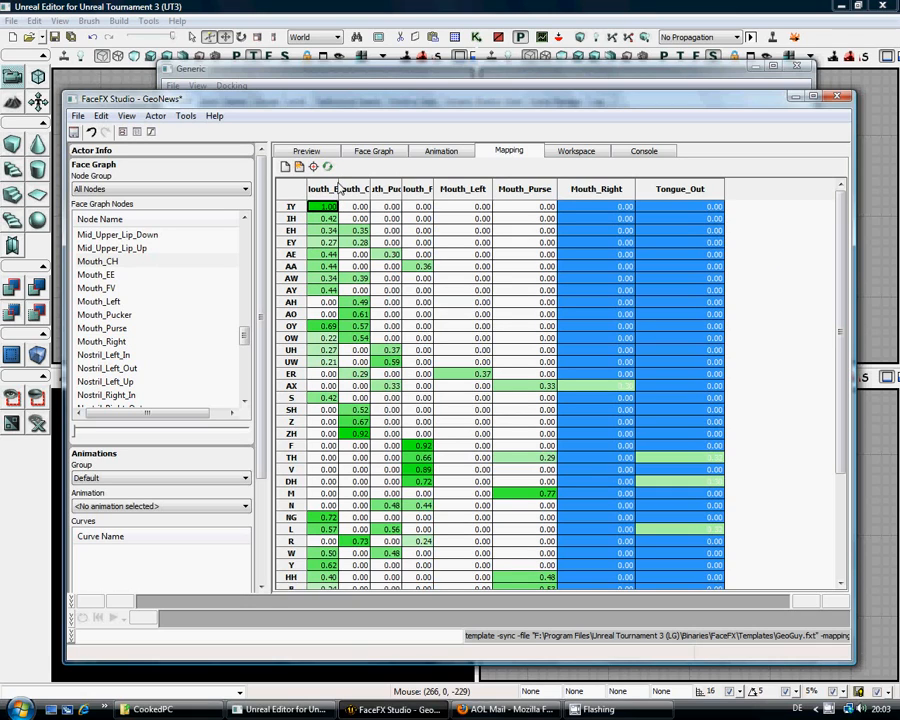
# Widen the Mouth_EE, Mouth_CH, Mouth_Pucker and Mouth_FV columns of the mapping table so their names are readable.
pyautogui.moveTo(340, 188); pyautogui.dragTo(393, 188)
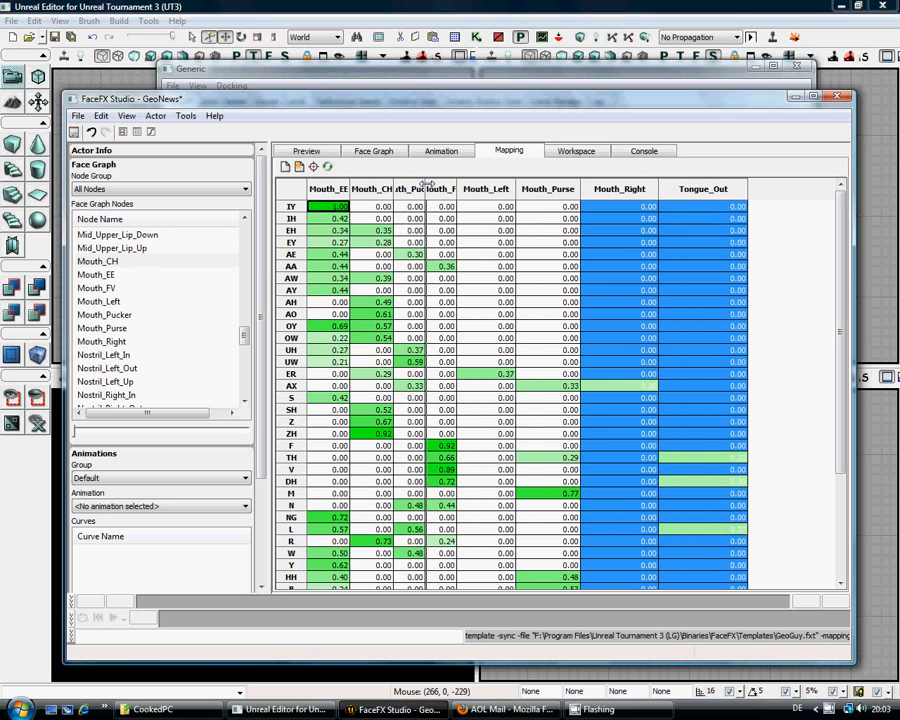
pyautogui.moveTo(425, 188); pyautogui.dragTo(440, 188)
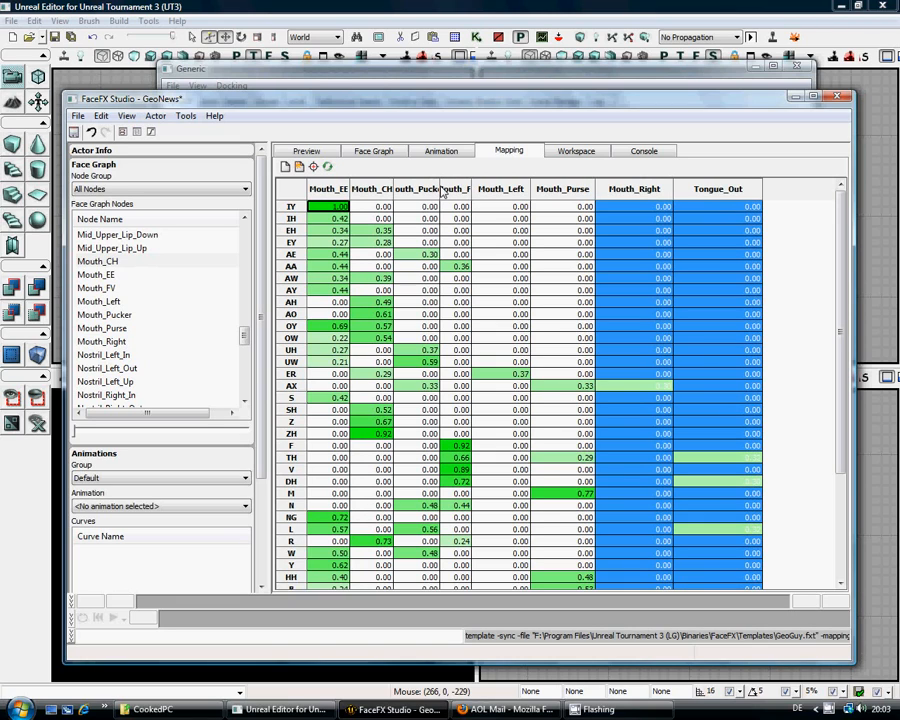
pyautogui.moveTo(441, 192); pyautogui.dragTo(458, 193)
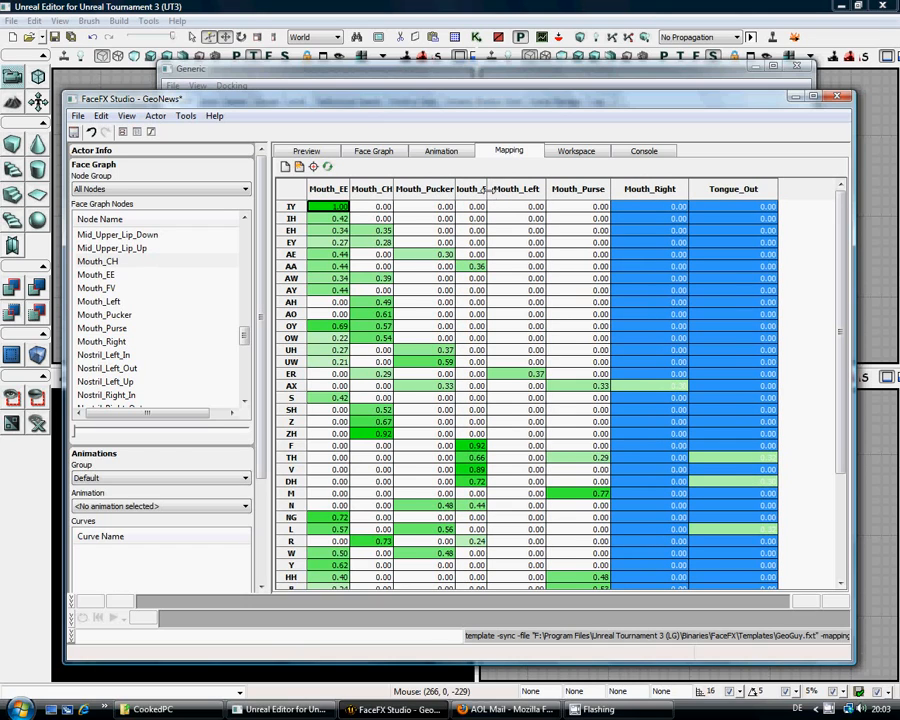
pyautogui.moveTo(486, 189); pyautogui.dragTo(503, 190)
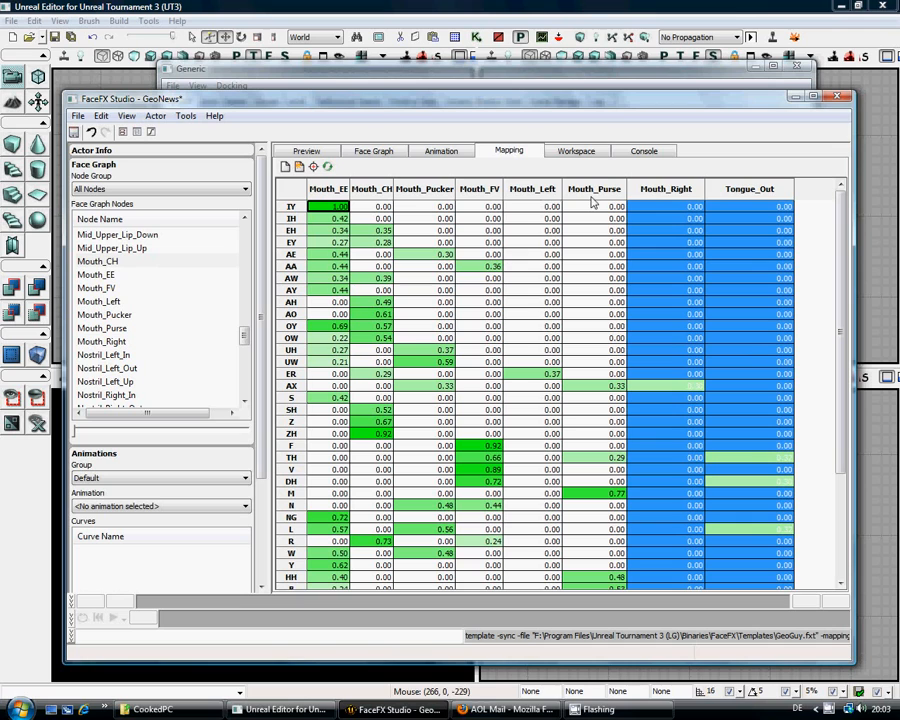
# Review the synced phoneme mapping through to its last rows and open the actor's 3D preview.
pyautogui.moveTo(845, 250)
pyautogui.mouseDown()
pyautogui.moveTo(846, 380)
pyautogui.moveTo(840, 227)
pyautogui.mouseUp()
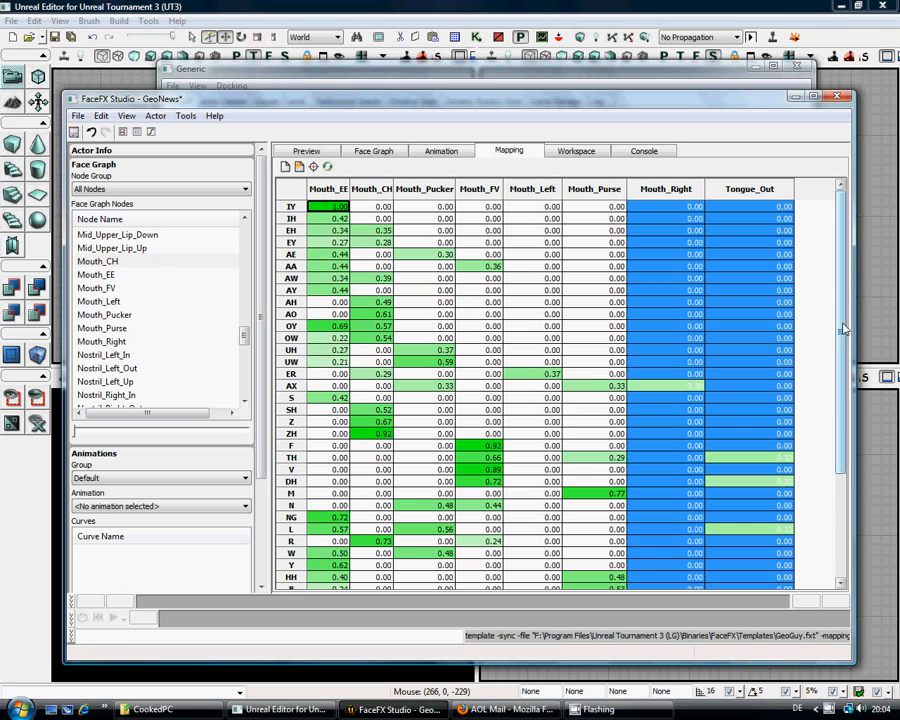
pyautogui.scroll(-2, 843, 373)
pyautogui.scroll(-3, 843, 373)
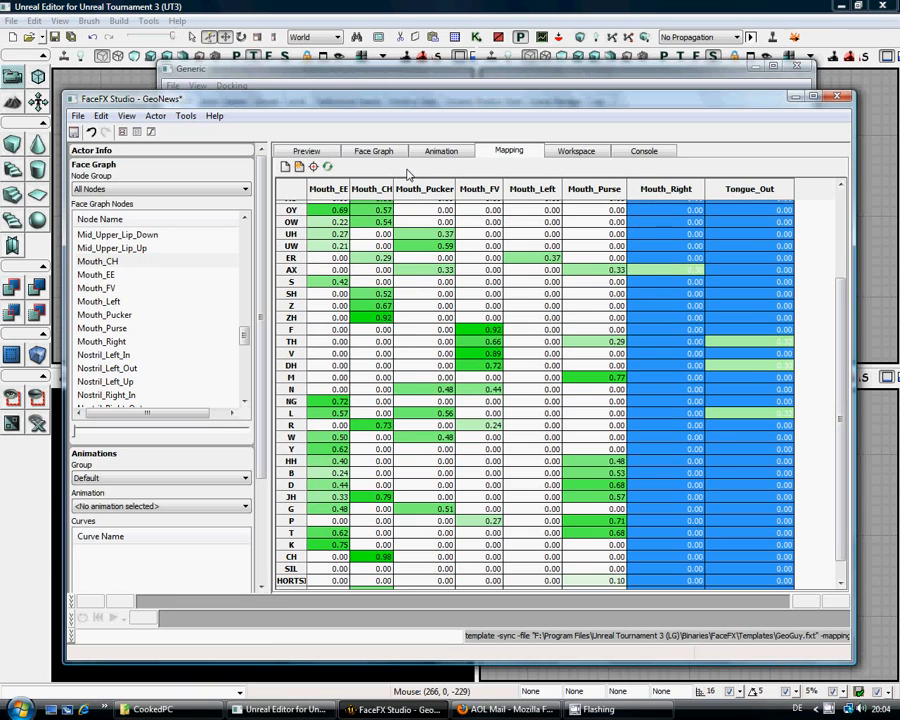
pyautogui.moveTo(841, 309); pyautogui.dragTo(840, 228)
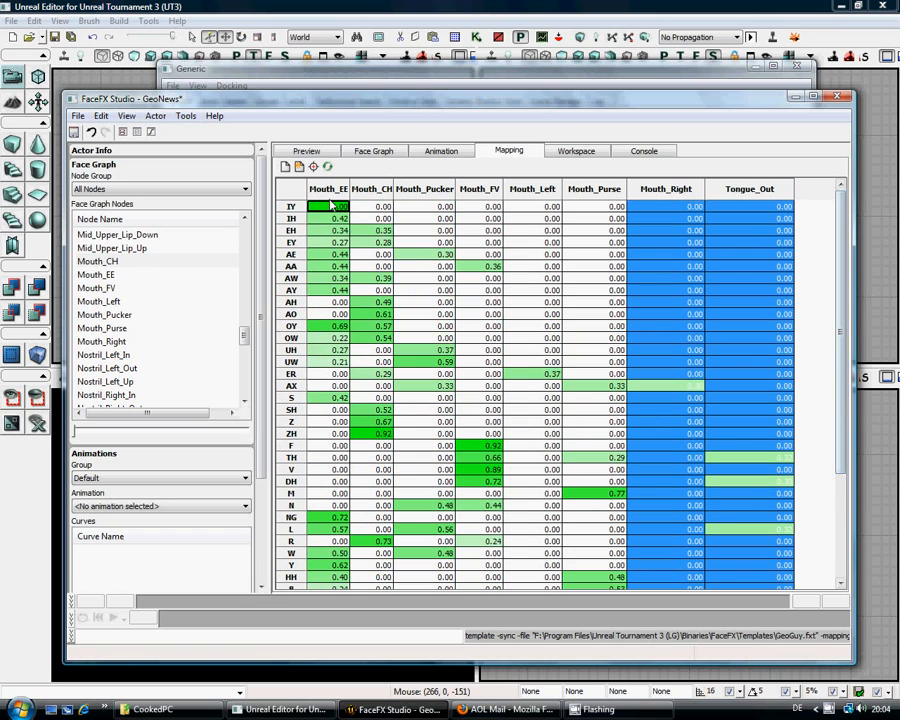
pyautogui.click(298, 152)
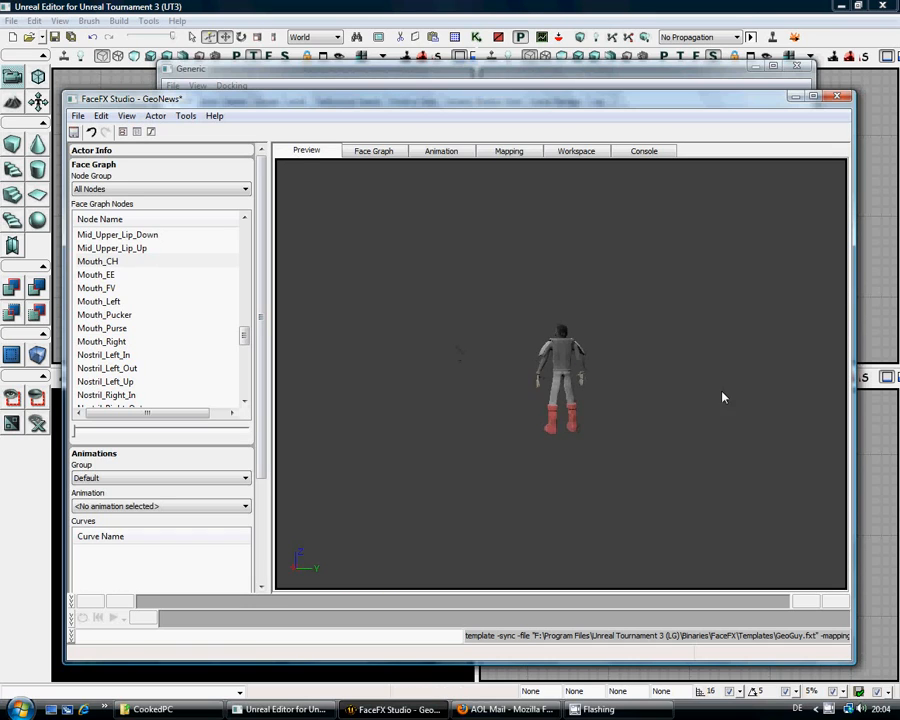
# Examine the actor in the preview from the front and in close-up on its head.
pyautogui.moveTo(671, 394); pyautogui.dragTo(834, 398)
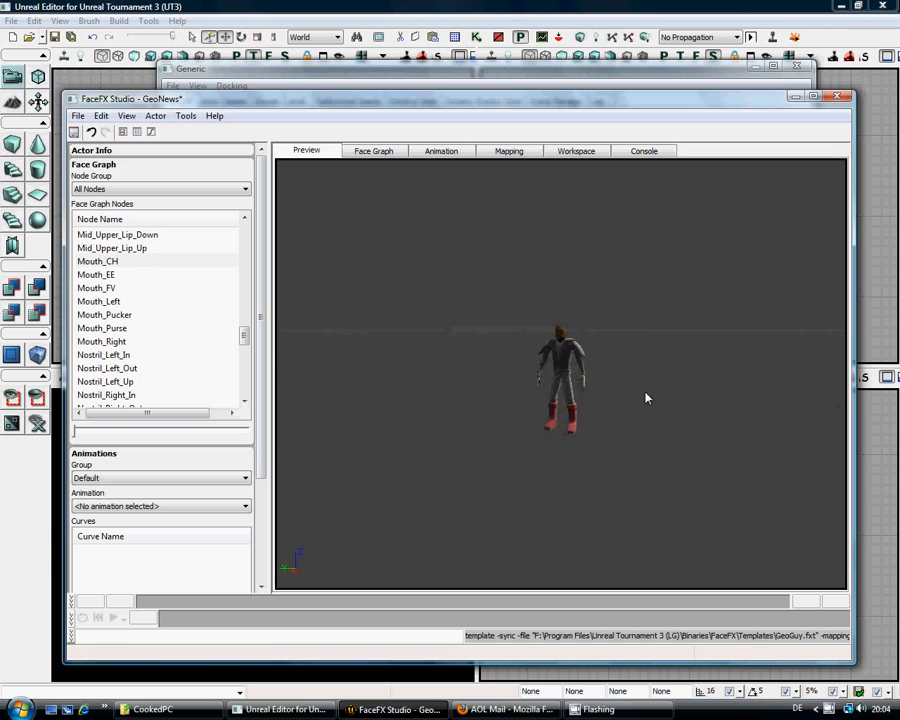
pyautogui.moveTo(684, 397); pyautogui.dragTo(629, 402)
pyautogui.moveTo(629, 402); pyautogui.dragTo(608, 337, button='right')
pyautogui.moveTo(608, 337)
pyautogui.mouseDown()
pyautogui.moveTo(587, 374)
pyautogui.moveTo(594, 343)
pyautogui.mouseUp()
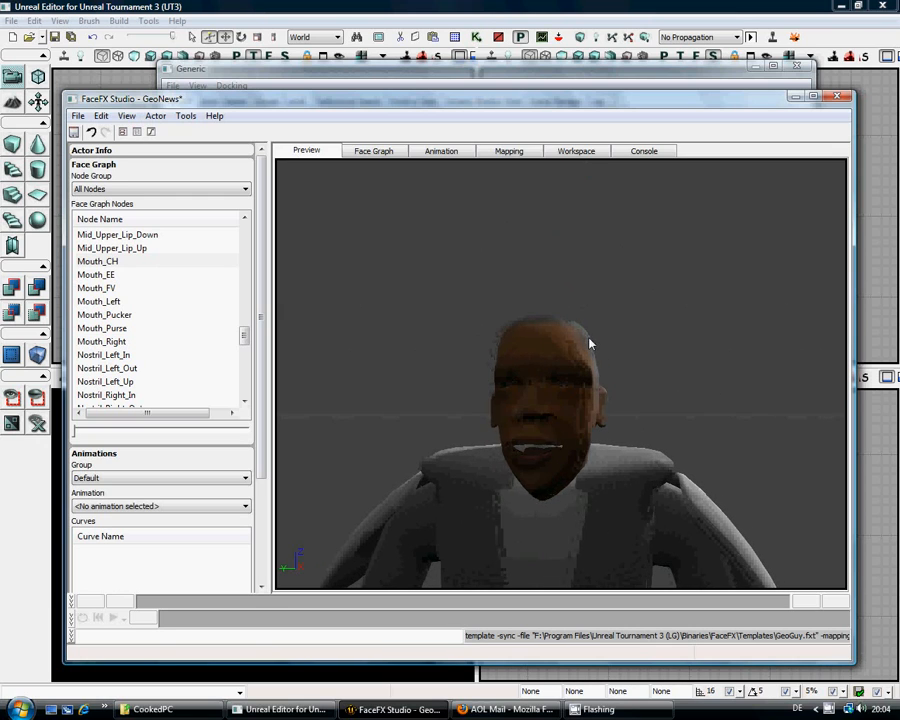
# Inspect the Mouth_EE, Mouth_Purse, Nostril_Left_In and Nostril_Left_Out face graph nodes, viewing the last one in the face graph.
pyautogui.click(92, 276)
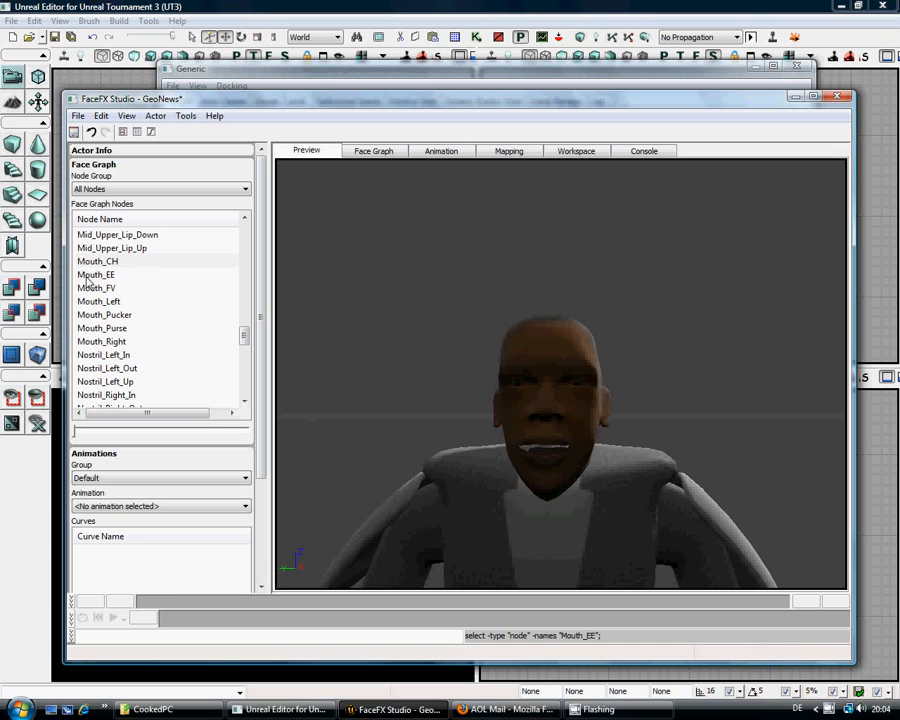
pyautogui.moveTo(520, 416); pyautogui.dragTo(488, 446)
pyautogui.click(114, 329)
pyautogui.click(112, 356)
pyautogui.click(112, 369)
pyautogui.moveTo(247, 340); pyautogui.dragTo(246, 385)
pyautogui.click(388, 153)
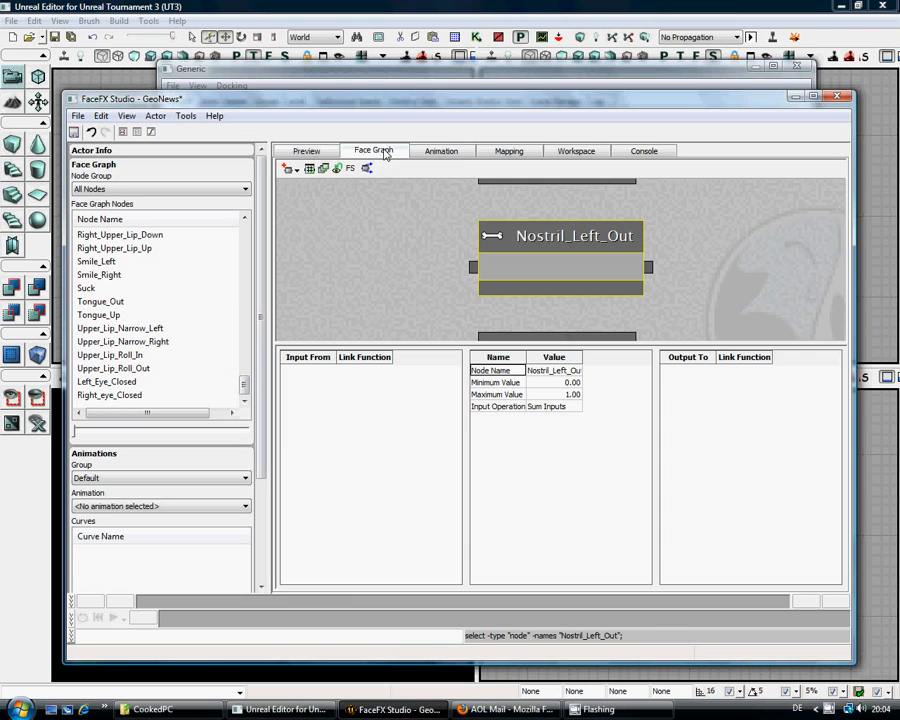
# Examine the phoneme mapping table alongside the actor preview, face graph and animation views, ending back at the table.
pyautogui.click(530, 154)
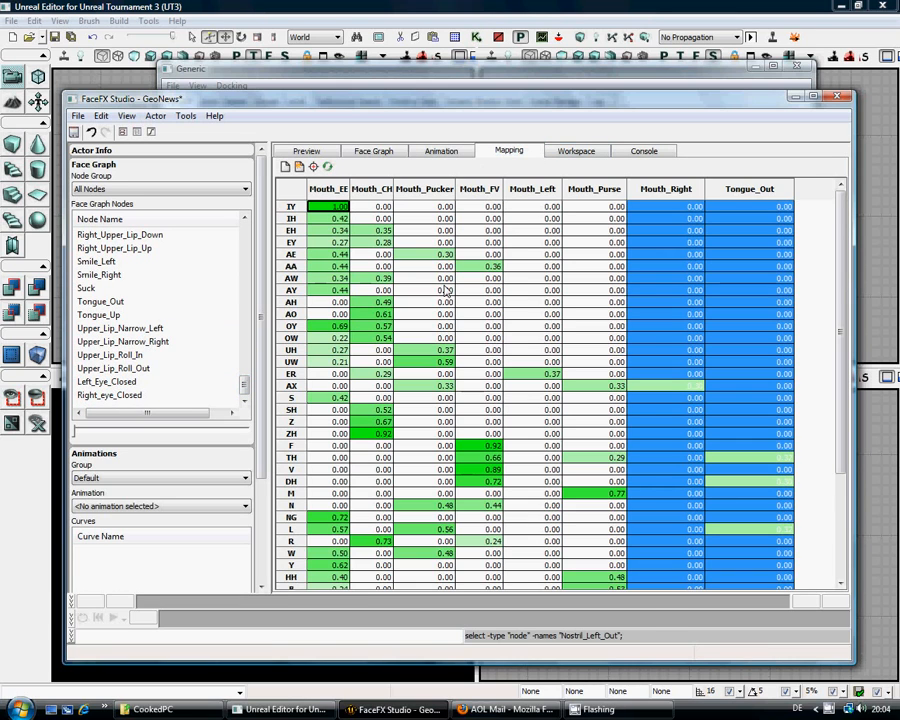
pyautogui.moveTo(838, 292); pyautogui.dragTo(834, 205)
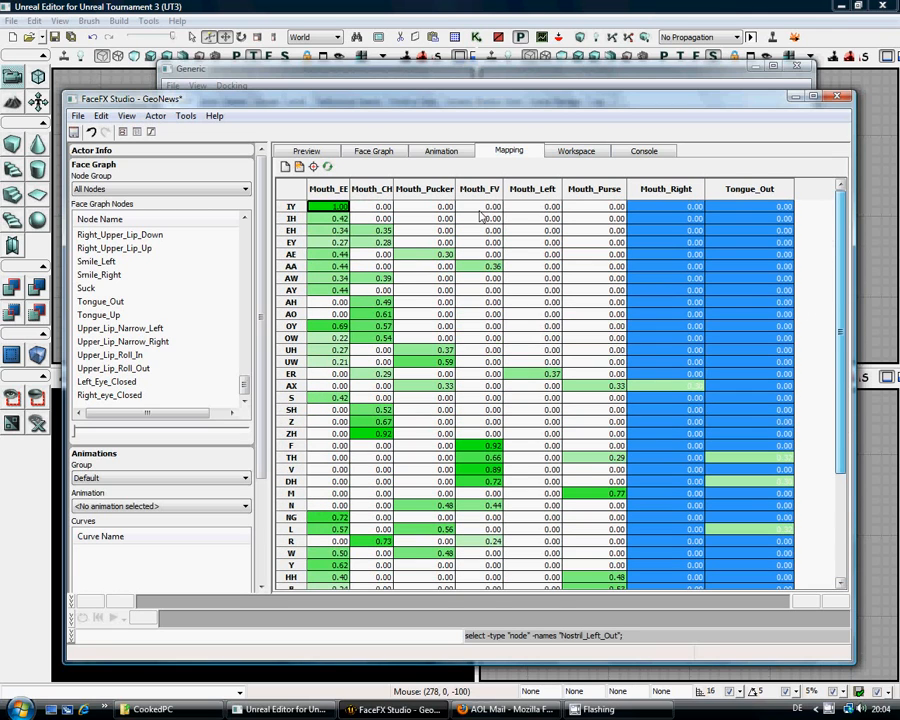
pyautogui.click(308, 151)
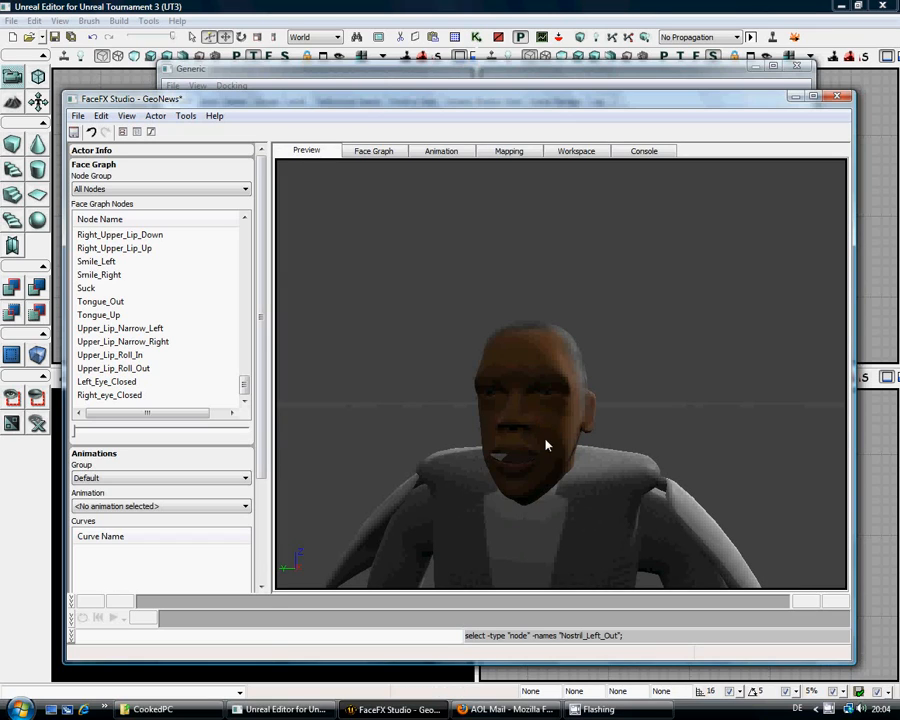
pyautogui.click(374, 152)
pyautogui.click(468, 156)
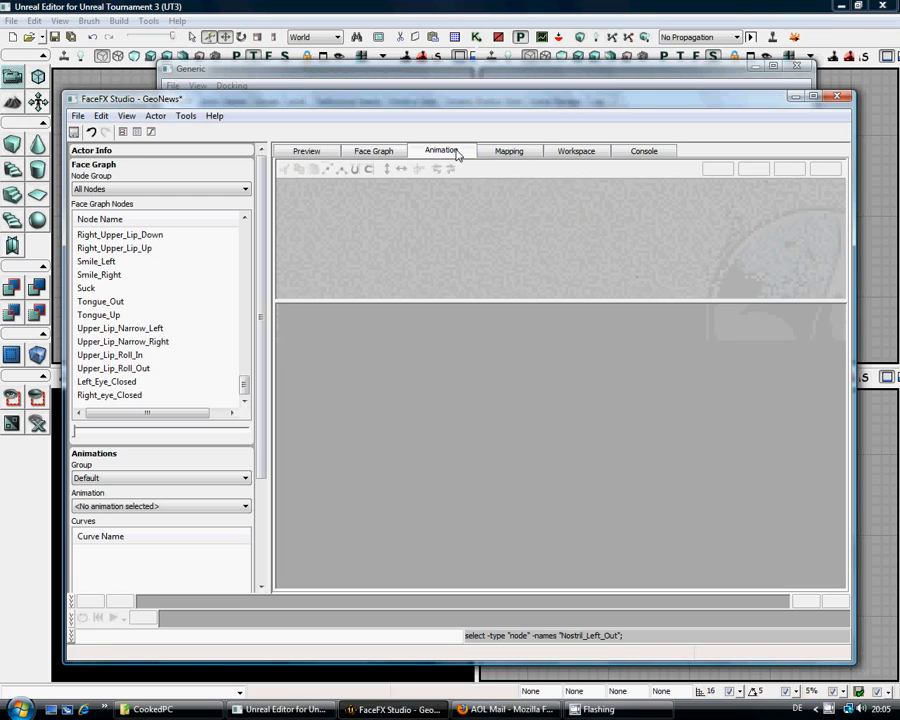
pyautogui.click(514, 152)
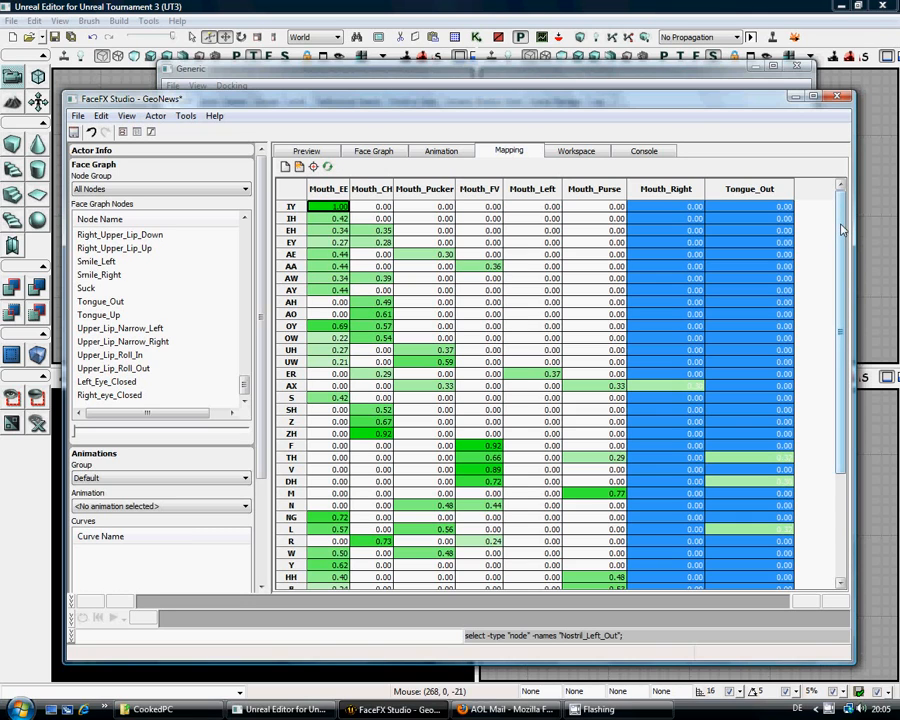
pyautogui.moveTo(842, 232)
pyautogui.mouseDown()
pyautogui.moveTo(838, 368)
pyautogui.moveTo(834, 215)
pyautogui.mouseUp()
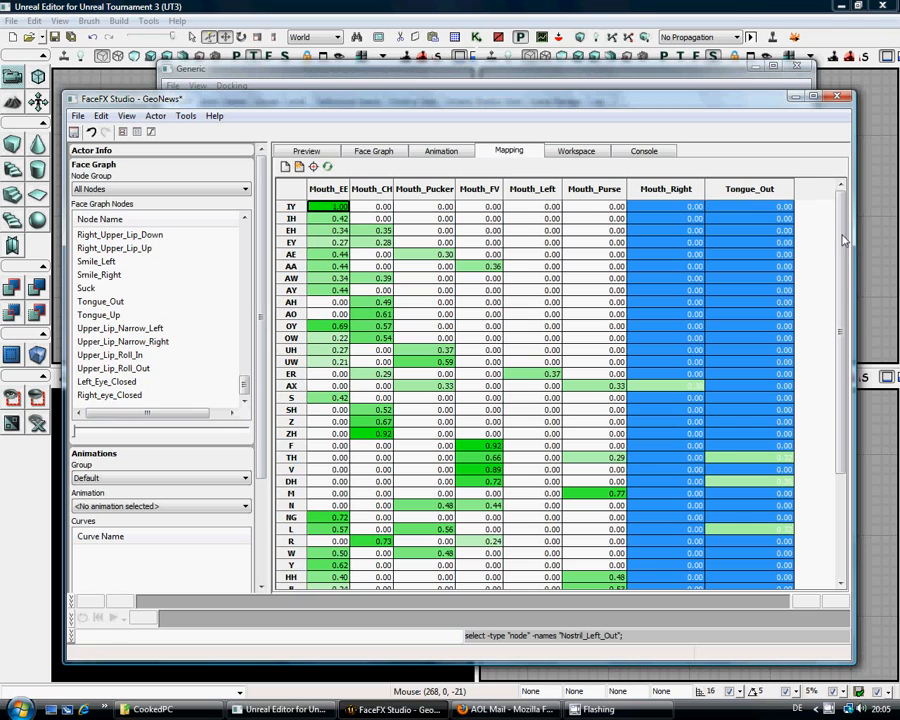
pyautogui.moveTo(843, 244); pyautogui.dragTo(836, 155)
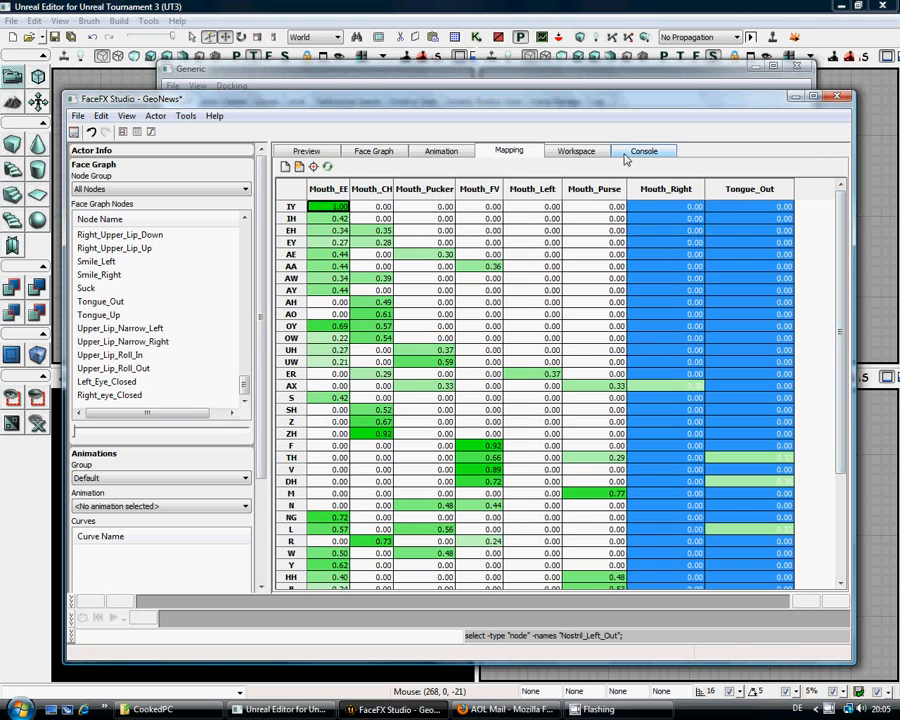
# Compare the visual mapping workspace with the mapping table and look through the workspace's list of mappable phonemes.
pyautogui.click(580, 152)
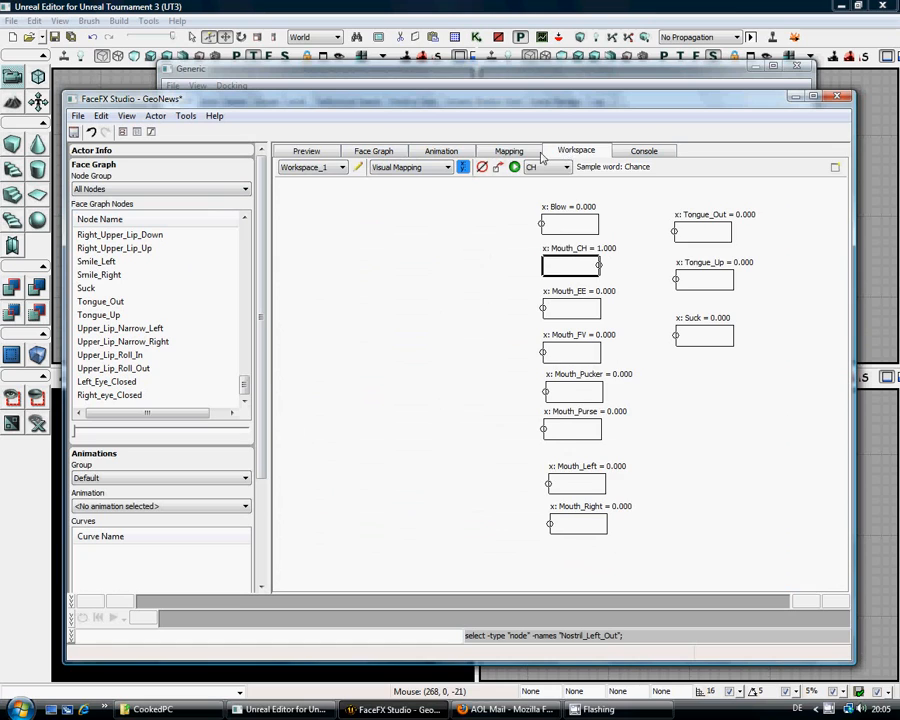
pyautogui.click(509, 151)
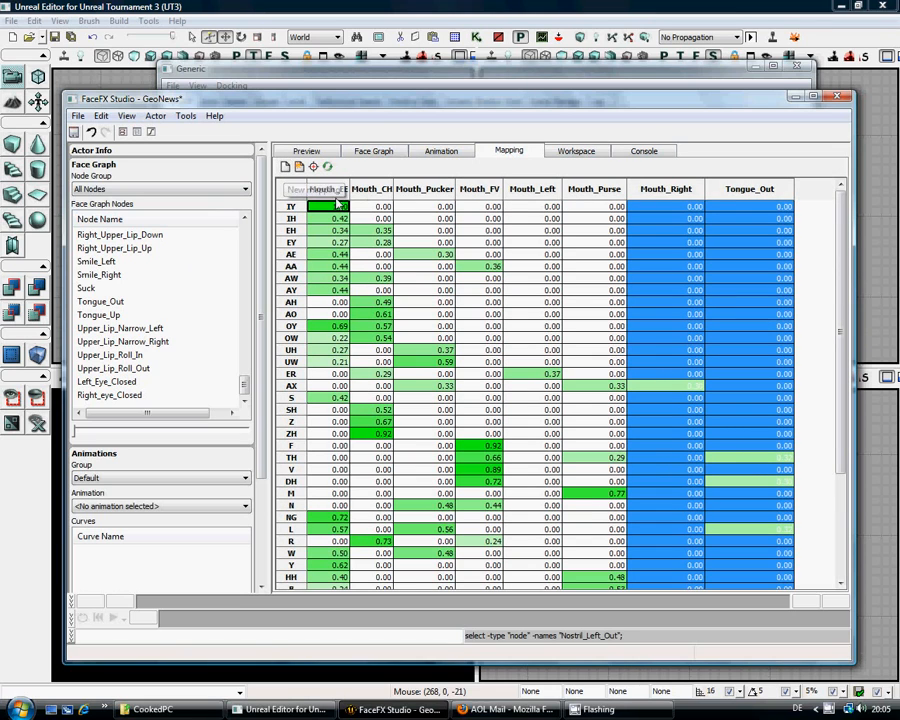
pyautogui.click(574, 154)
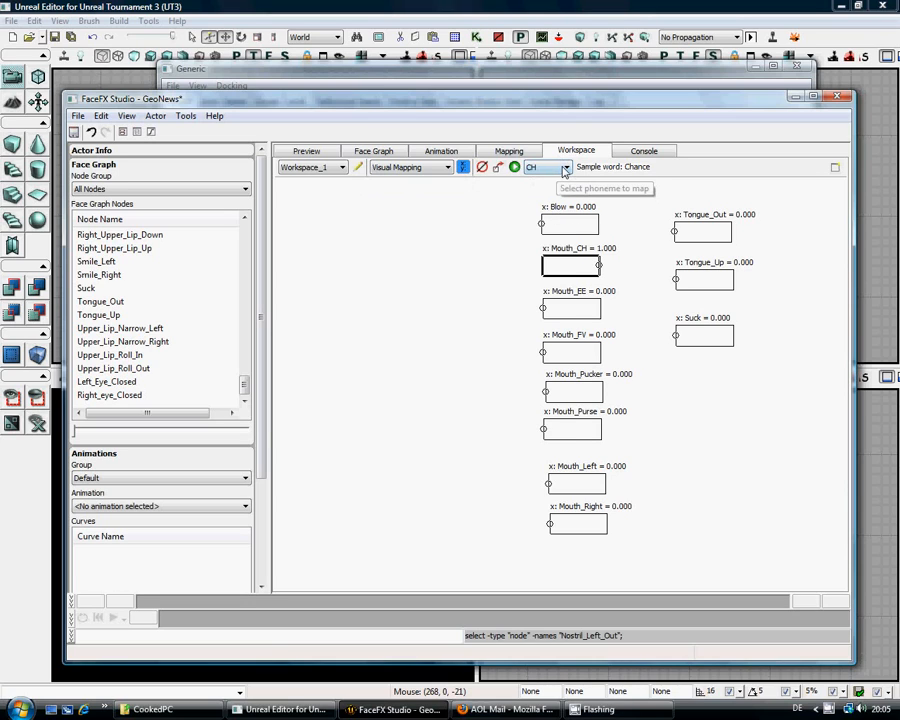
pyautogui.click(565, 168)
pyautogui.scroll(5, 547, 186)
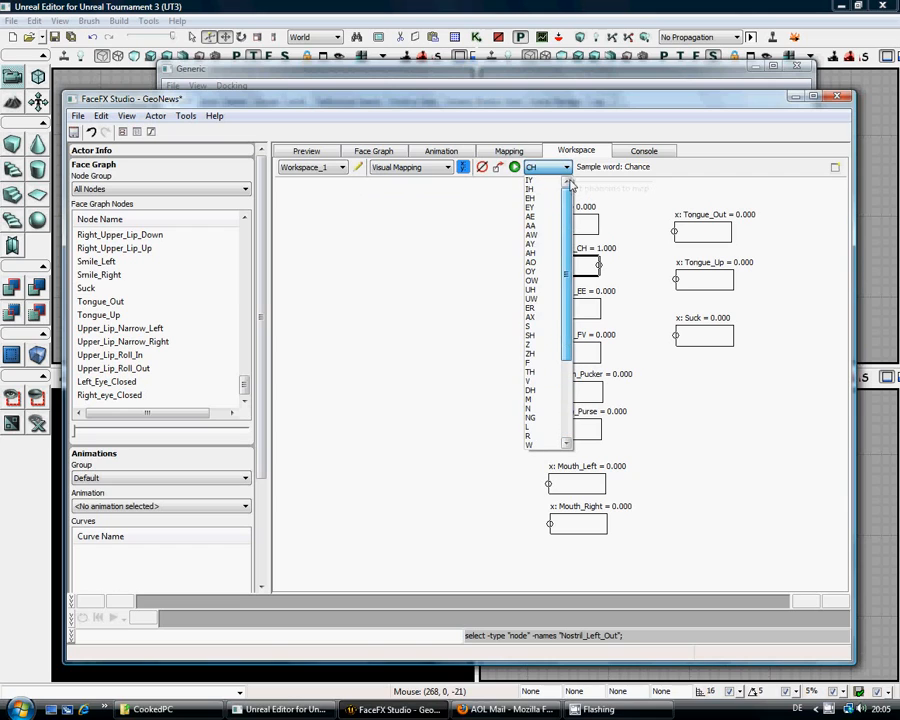
pyautogui.click(607, 183)
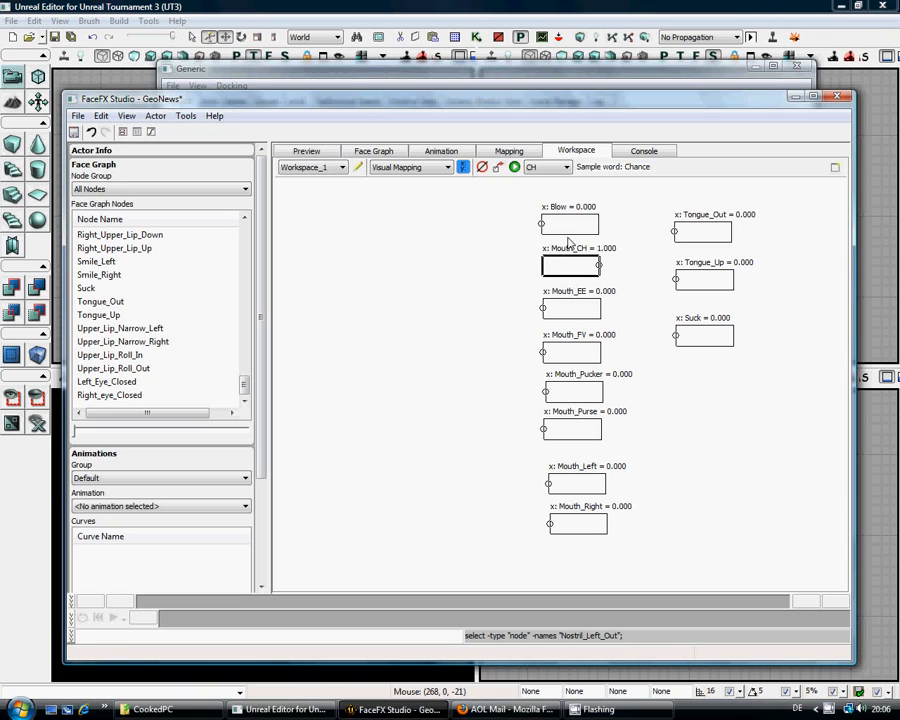
# Review the mapping table down to its last rows, recheck the actor preview and look over the actor commands.
pyautogui.click(507, 151)
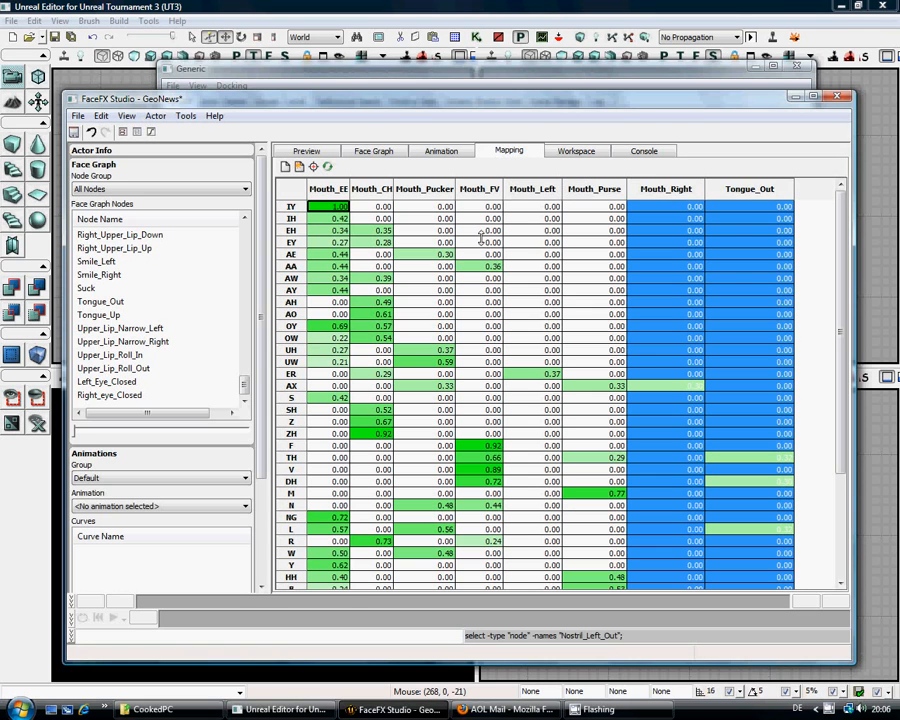
pyautogui.scroll(-4, 845, 423)
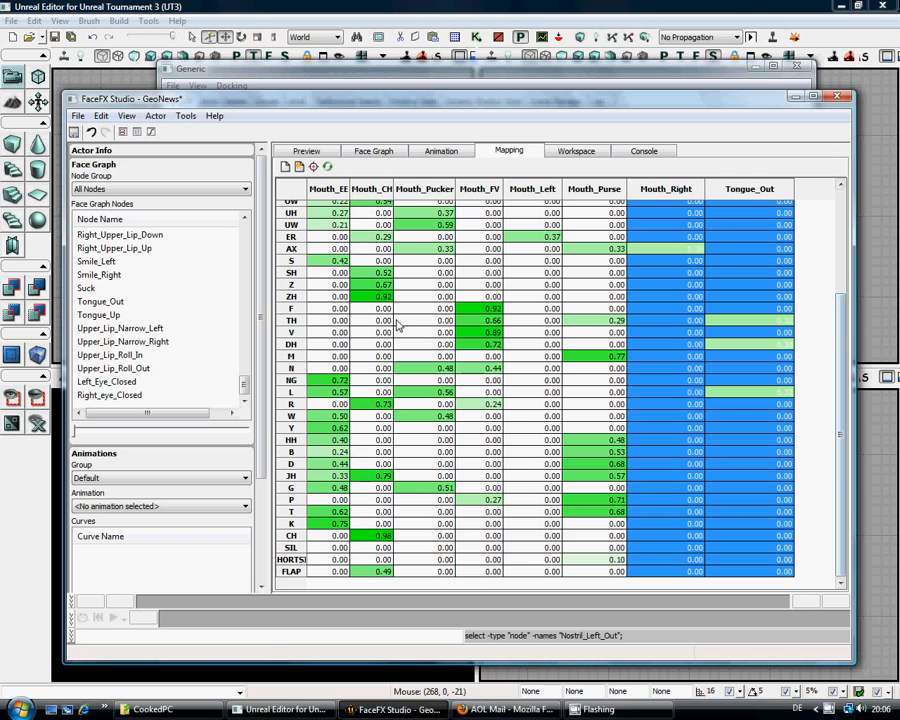
pyautogui.scroll(4, 592, 340)
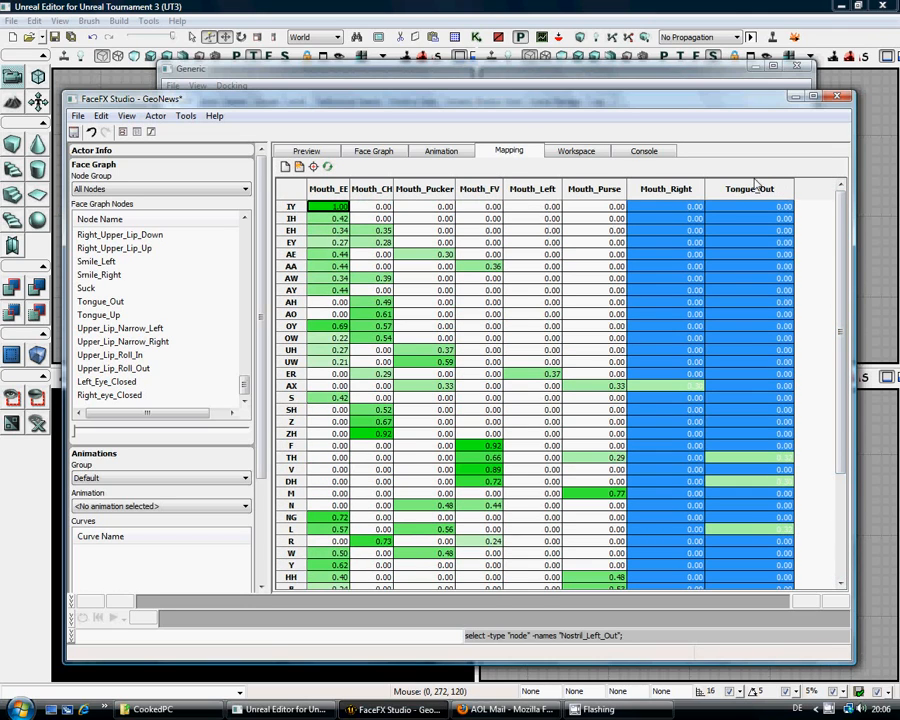
pyautogui.click(318, 152)
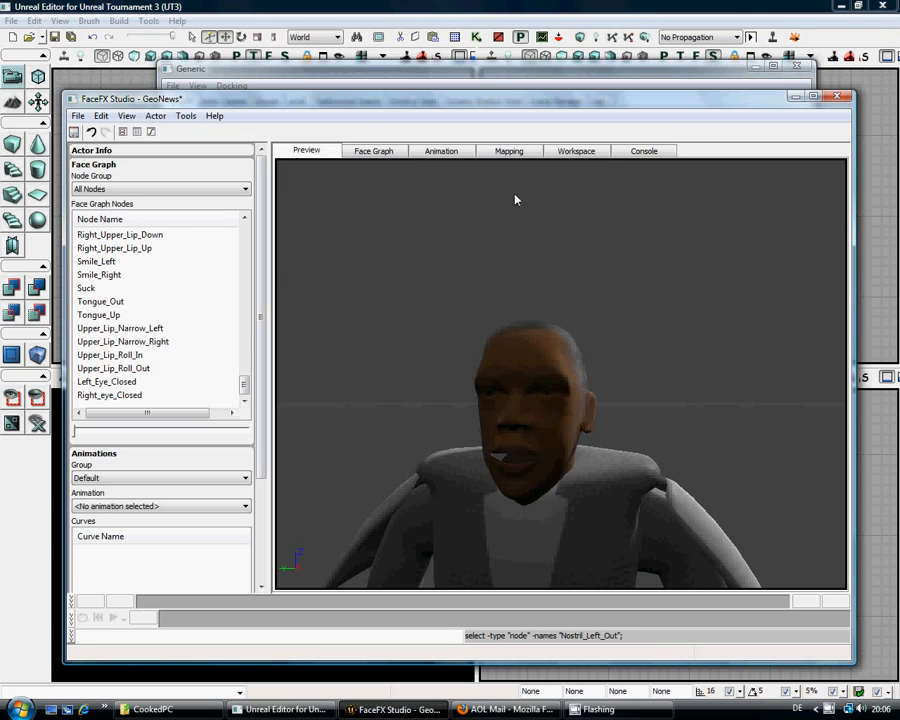
pyautogui.click(509, 152)
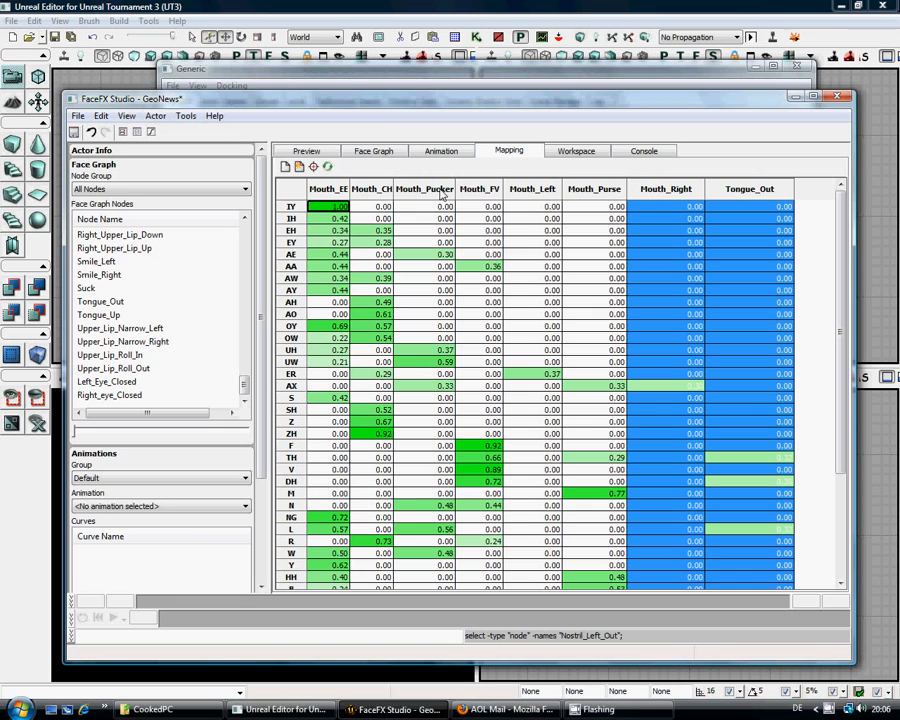
pyautogui.click(156, 117)
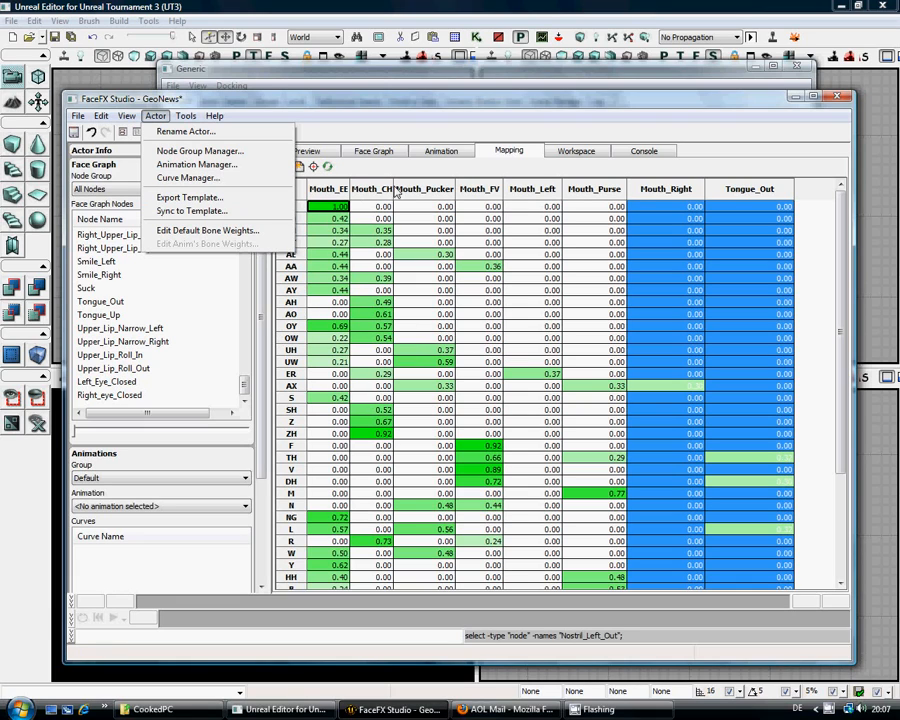
# Set the Mouth_CH value of the OW phoneme to 0.55 in the mapping table.
pyautogui.click(383, 340)
pyautogui.click(385, 341)
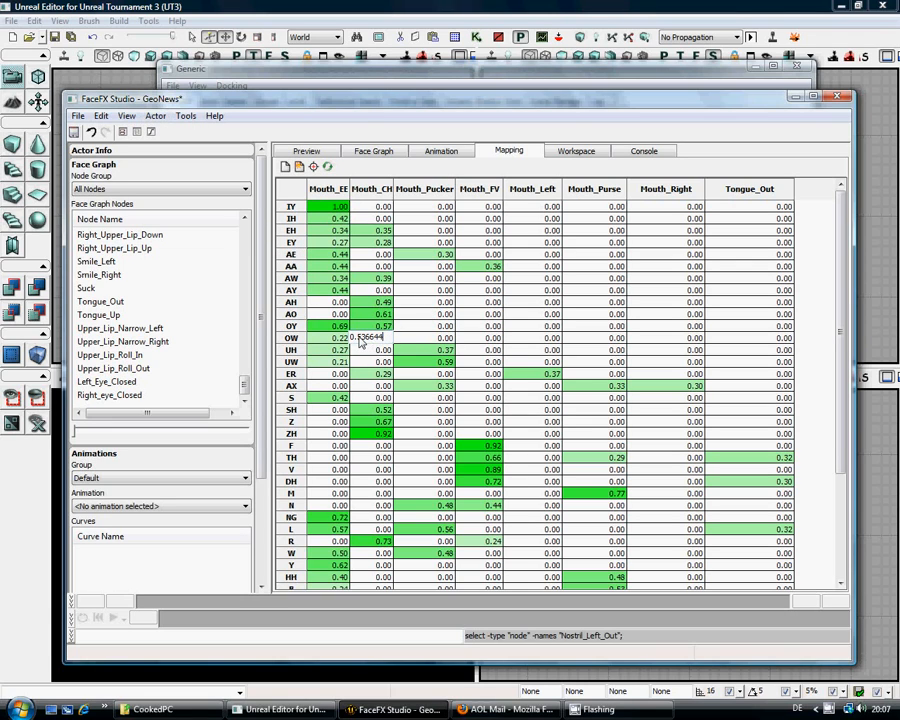
pyautogui.moveTo(385, 341); pyautogui.dragTo(362, 346)
pyautogui.write('5')
pyautogui.press('Return')
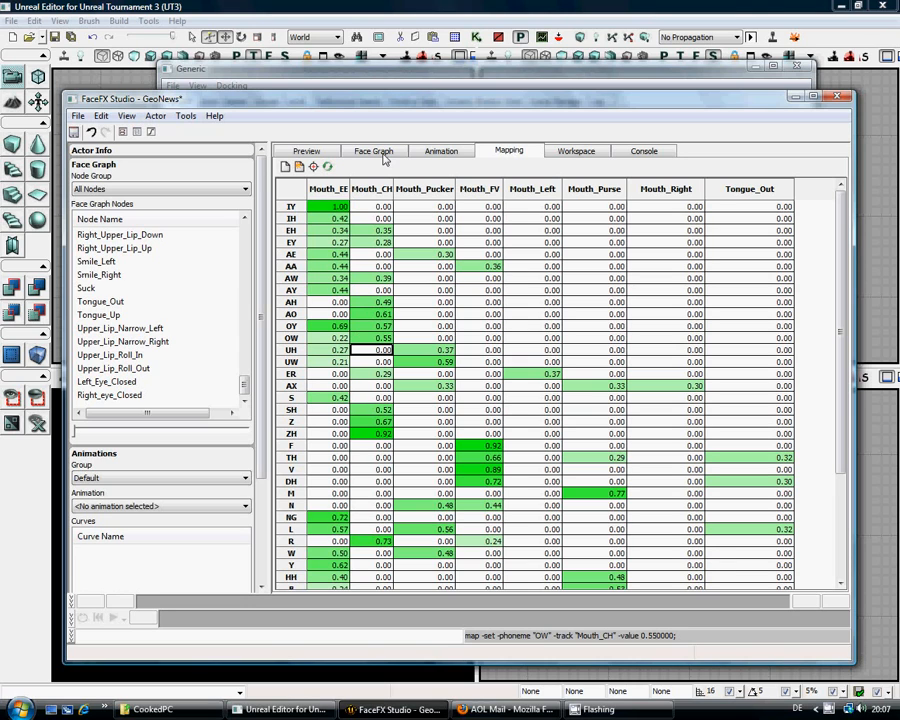
# Glance at the GeoNews asset in the Generic browser and the visual mapping workspace, and return to the mapping table.
pyautogui.click(440, 70)
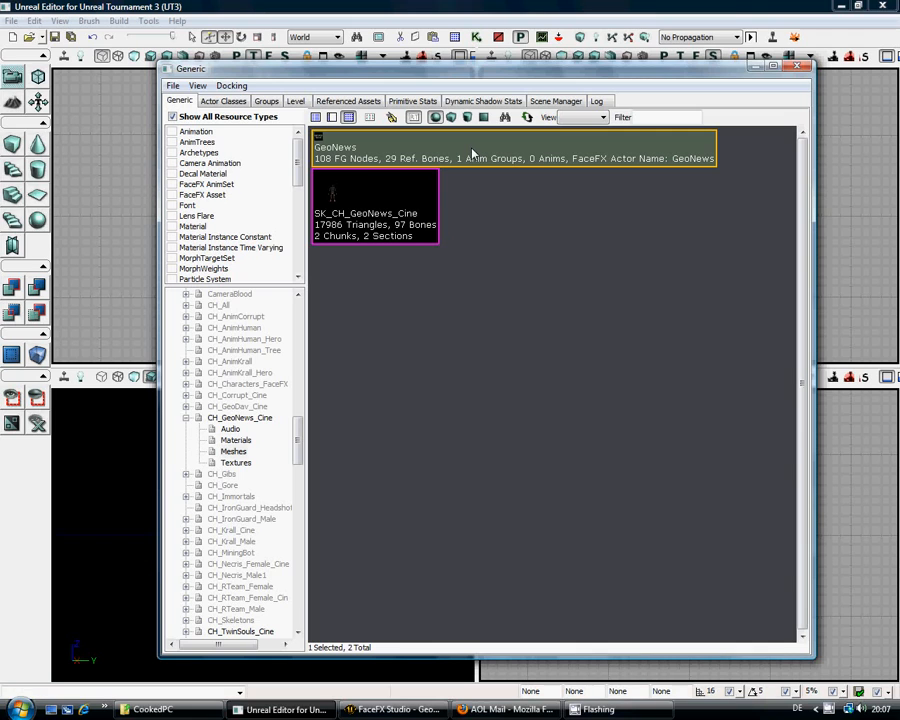
pyautogui.click(393, 709)
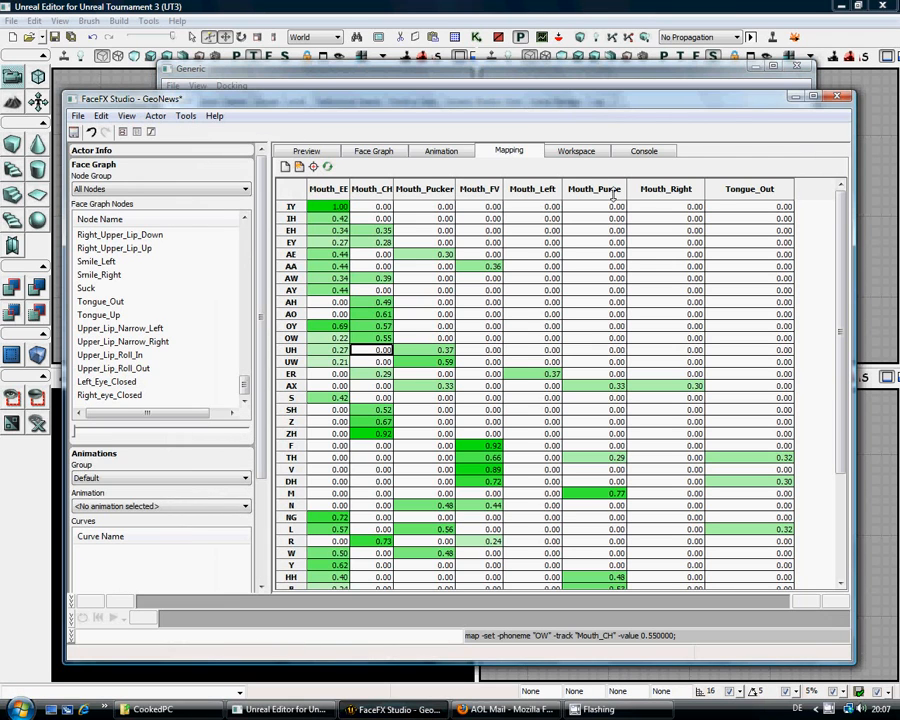
pyautogui.click(576, 151)
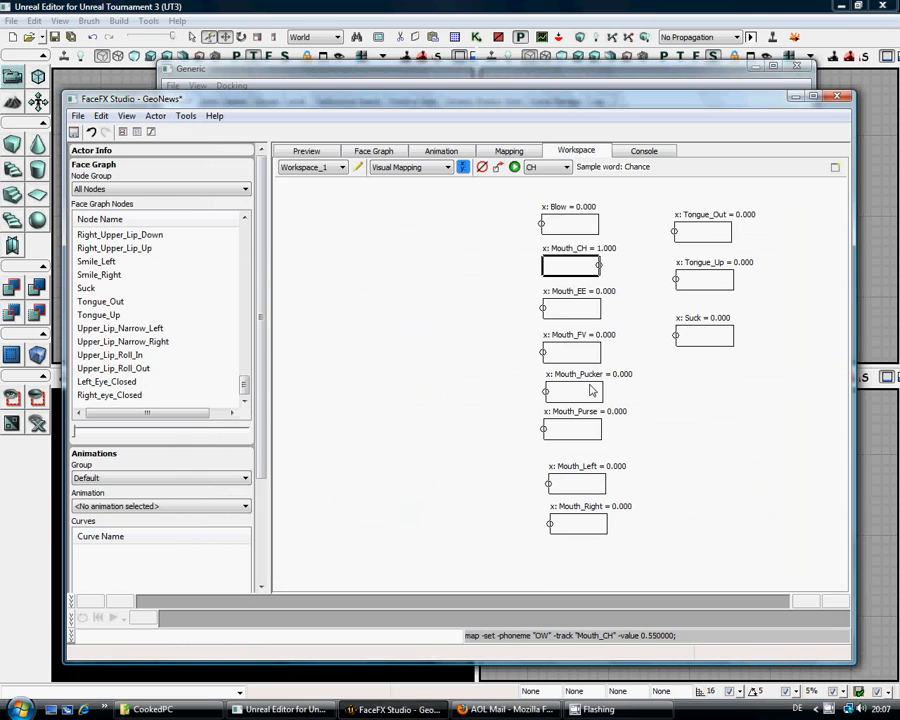
pyautogui.click(508, 151)
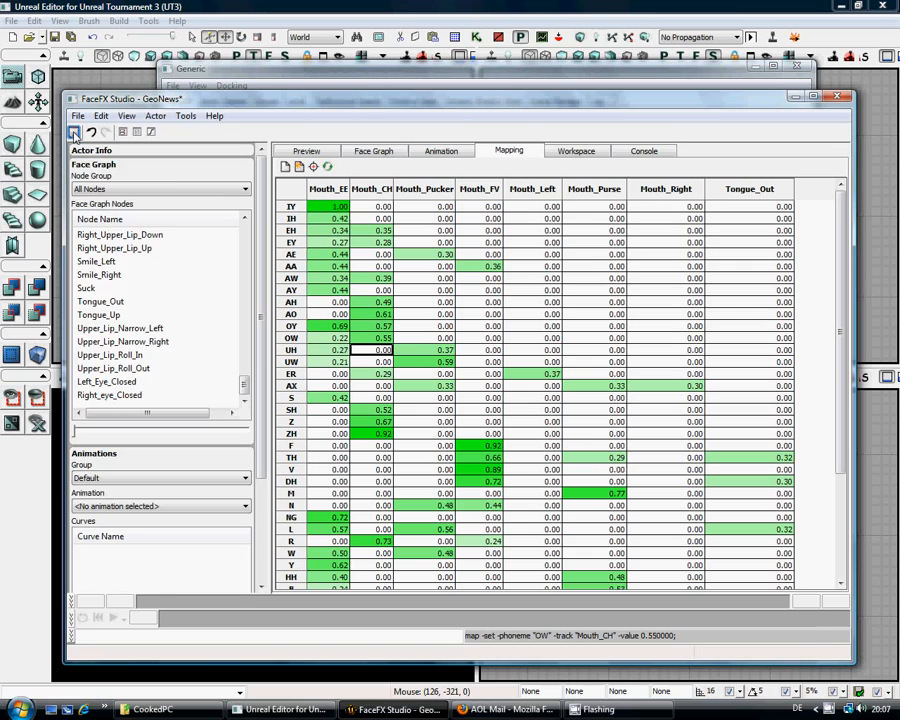
# Save the GeoNews actor and close FaceFX Studio.
pyautogui.click(74, 133)
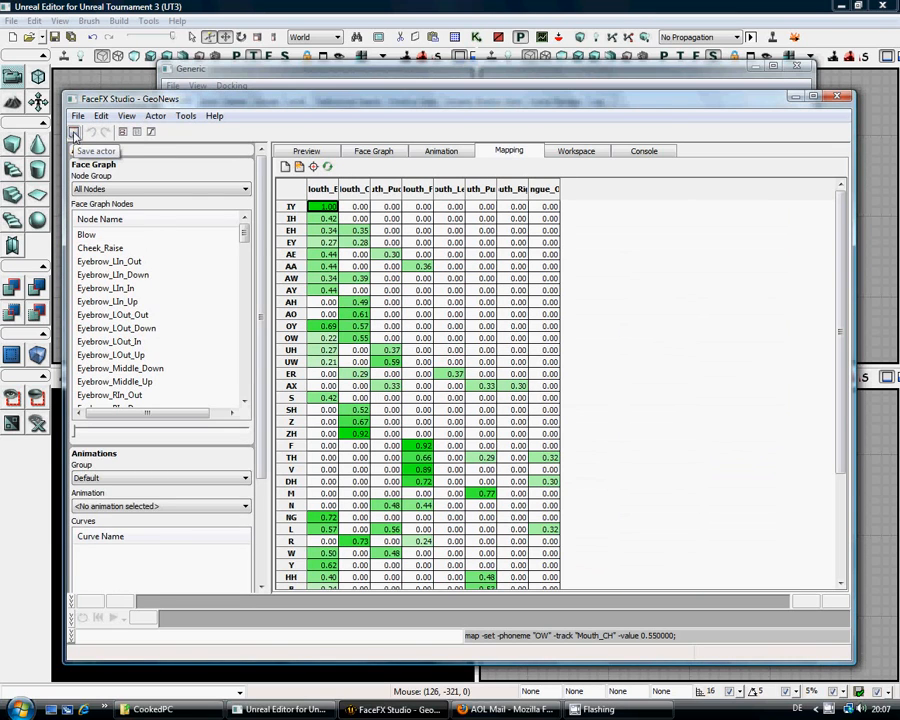
pyautogui.click(841, 98)
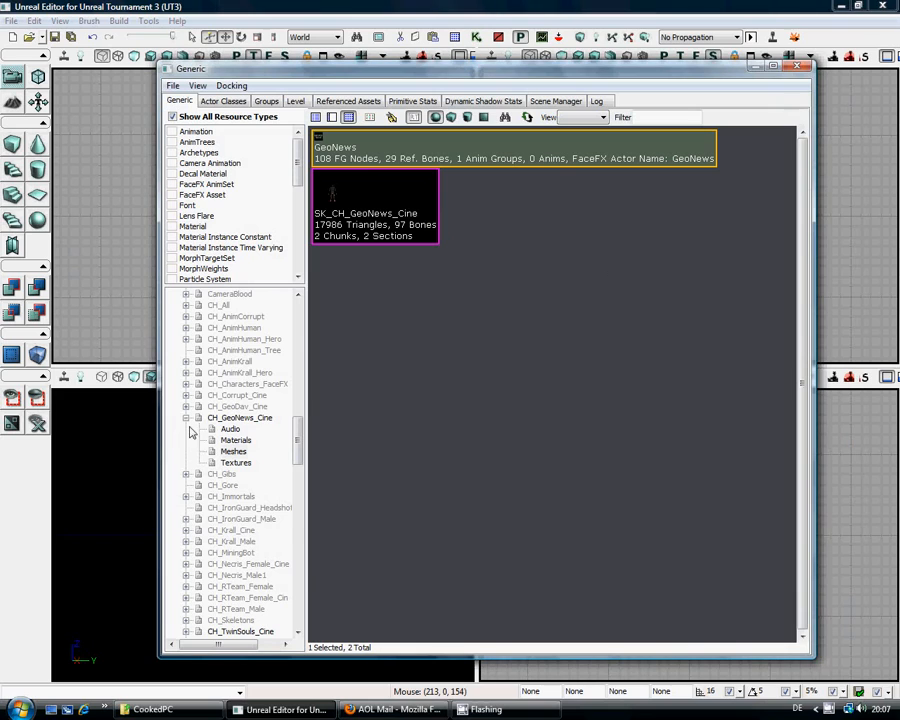
# Fully load the CH_GeoNews_Cine package in the Generic browser and save it.
pyautogui.rightClick(234, 417)
pyautogui.click(262, 442)
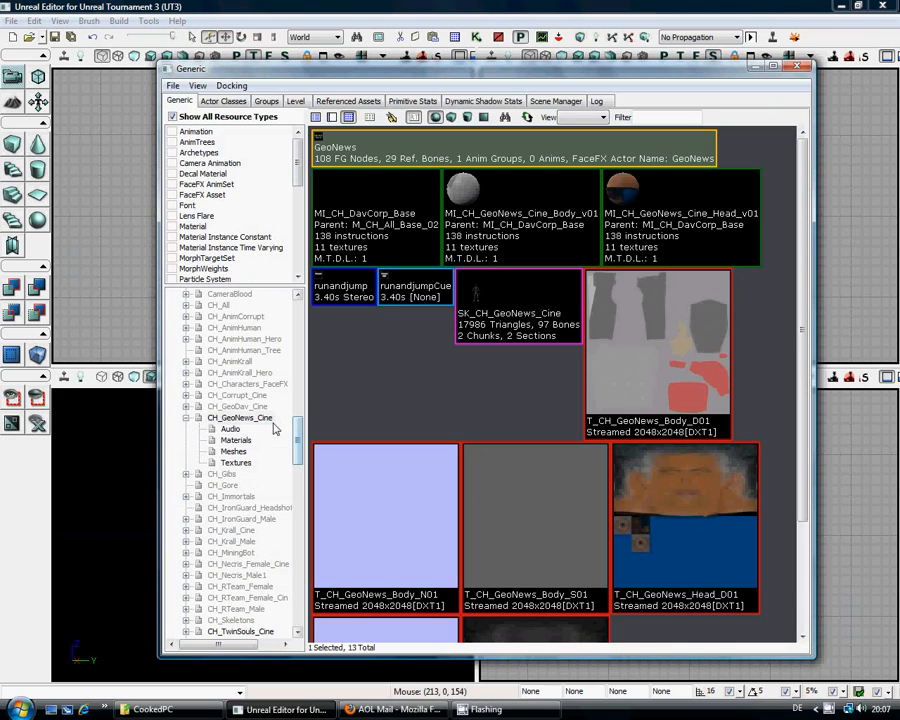
pyautogui.rightClick(270, 424)
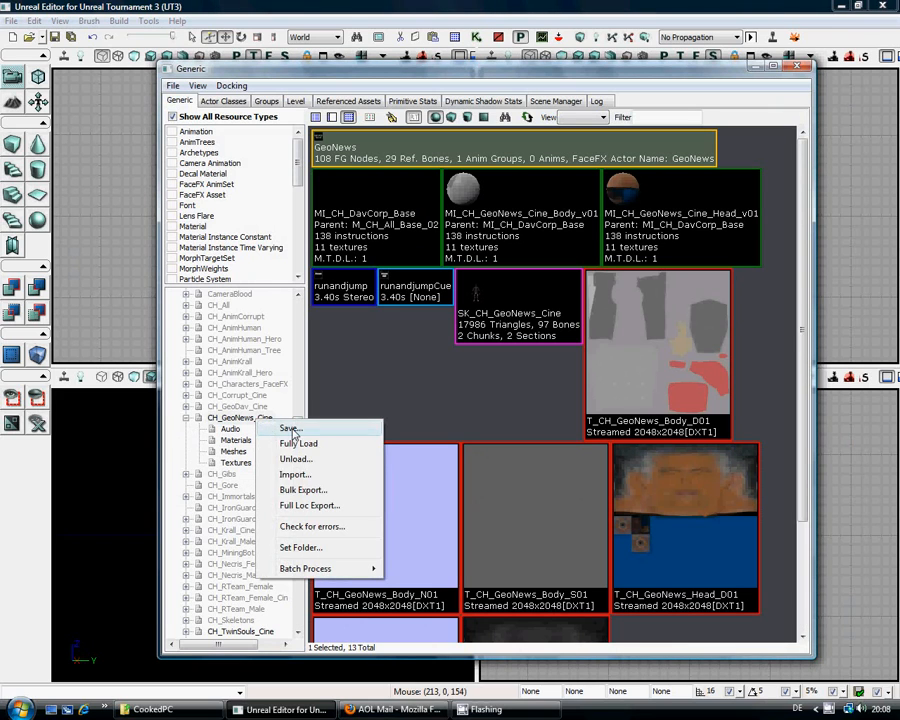
pyautogui.click(290, 428)
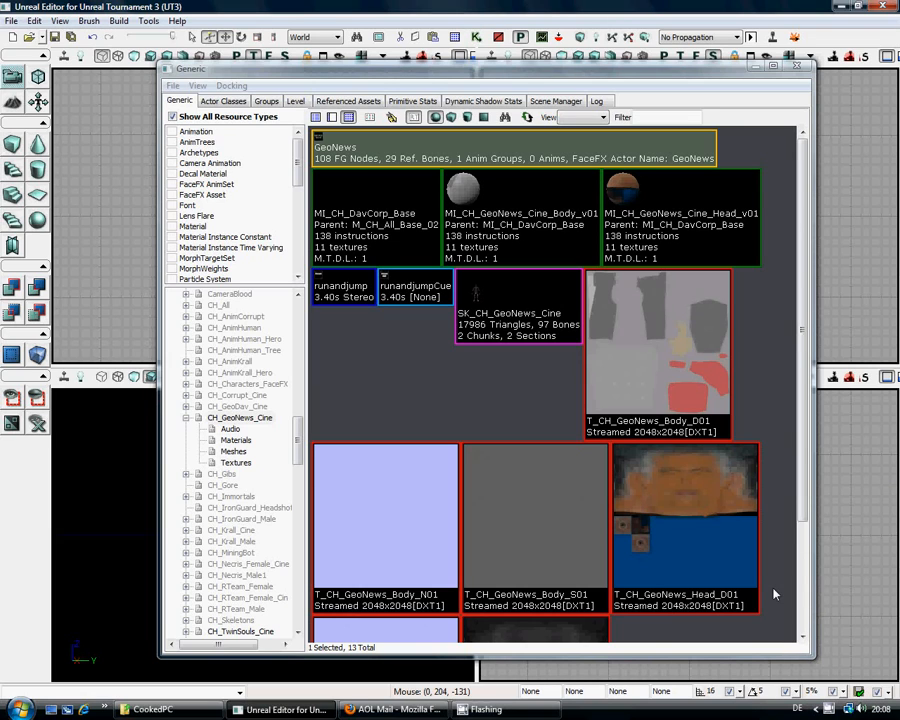
pyautogui.rightClick(828, 709)
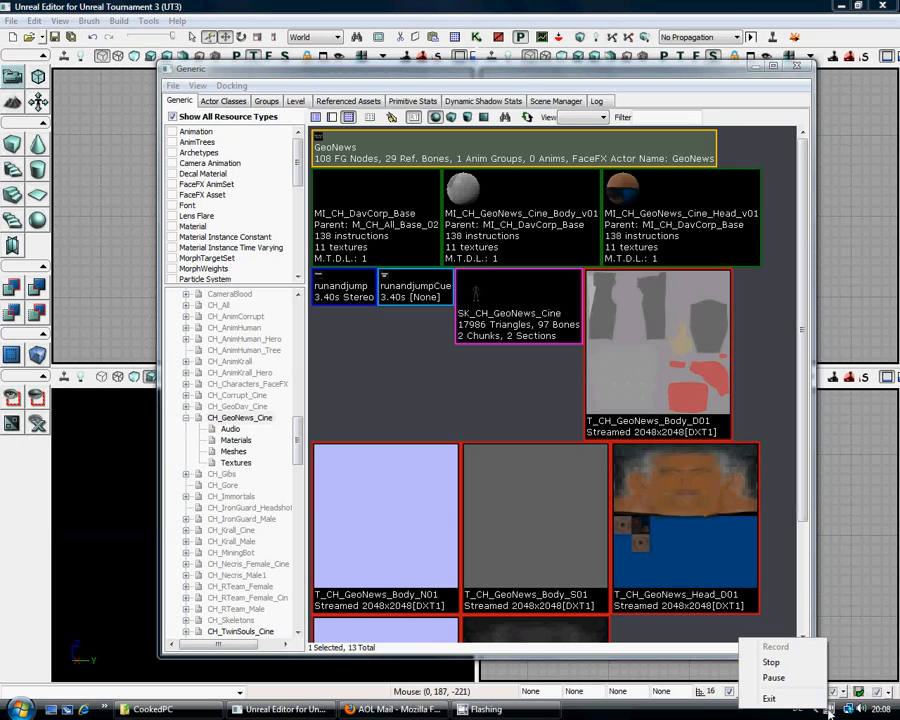